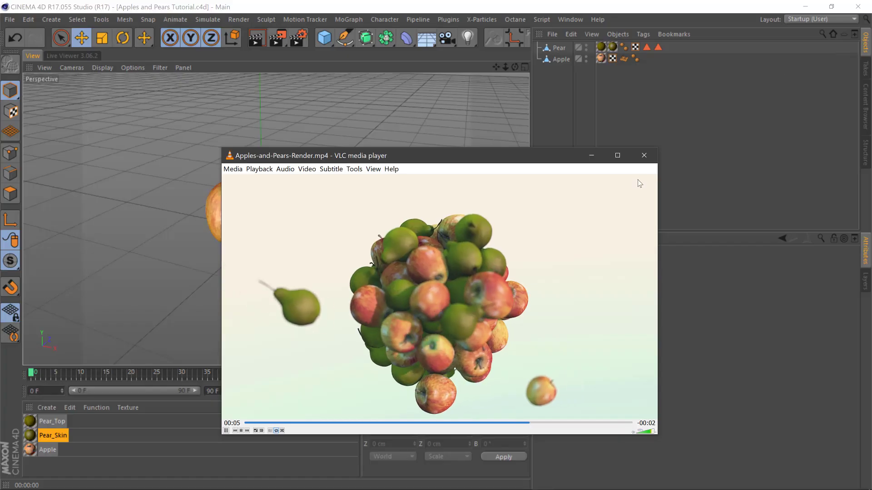
# Close the finished-render video and select both the Apple and Pear objects
pyautogui.click(644, 155)
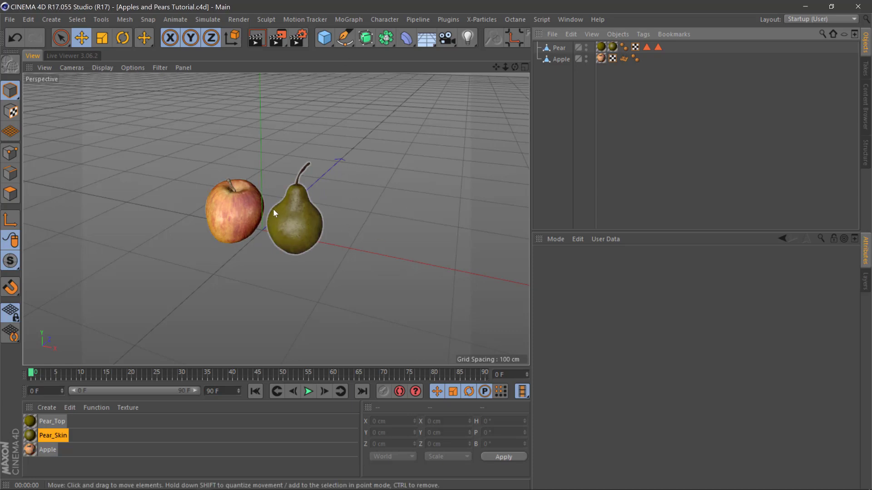
pyautogui.moveTo(554, 77); pyautogui.dragTo(551, 29)
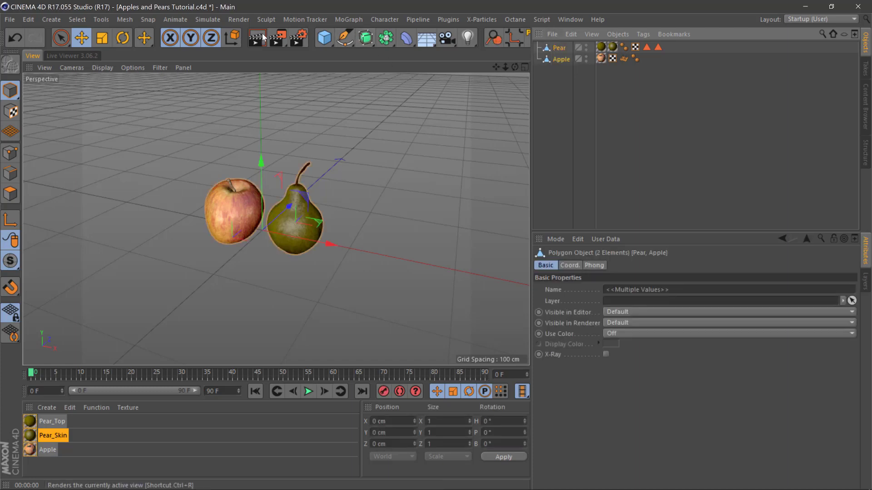
pyautogui.click(348, 20)
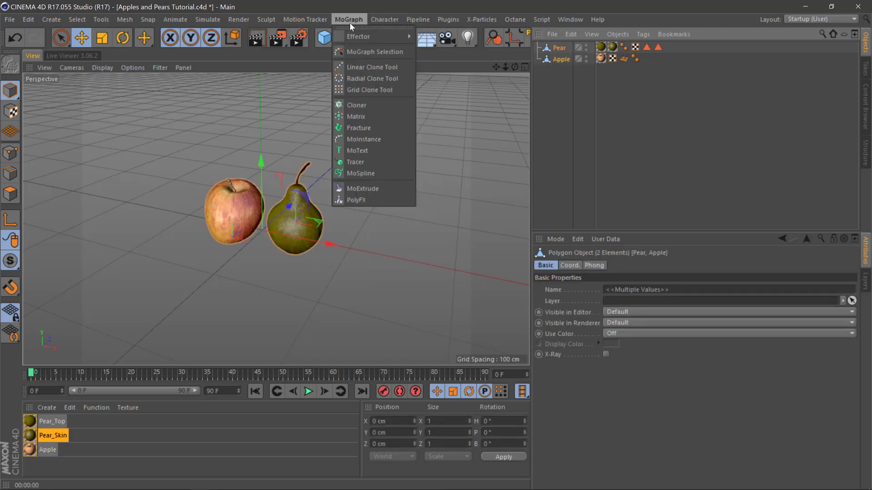
pyautogui.click(590, 104)
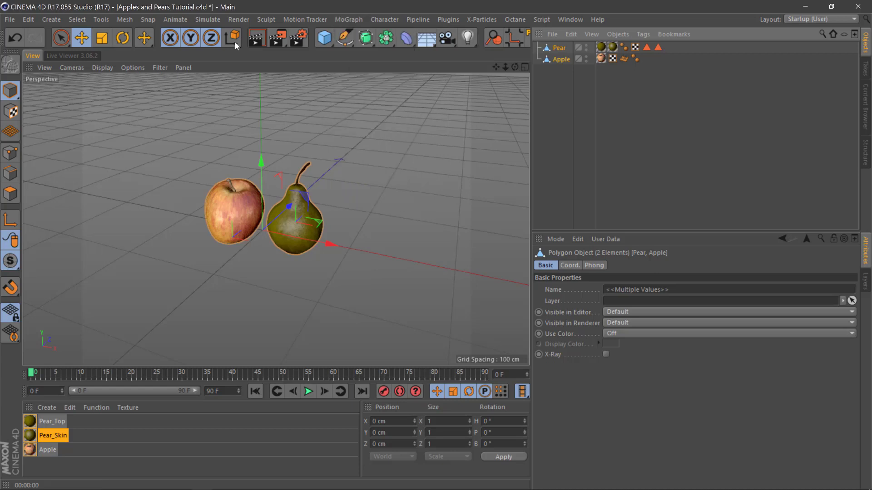
# Add a Cloner through the 'clon' command search and parent Apple and Pear under it
pyautogui.hotkey('shift', 'c')
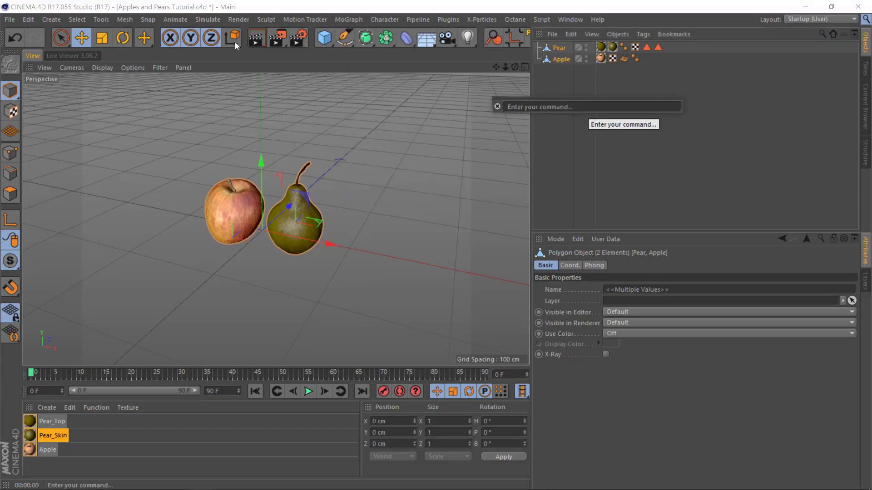
pyautogui.write('clon')
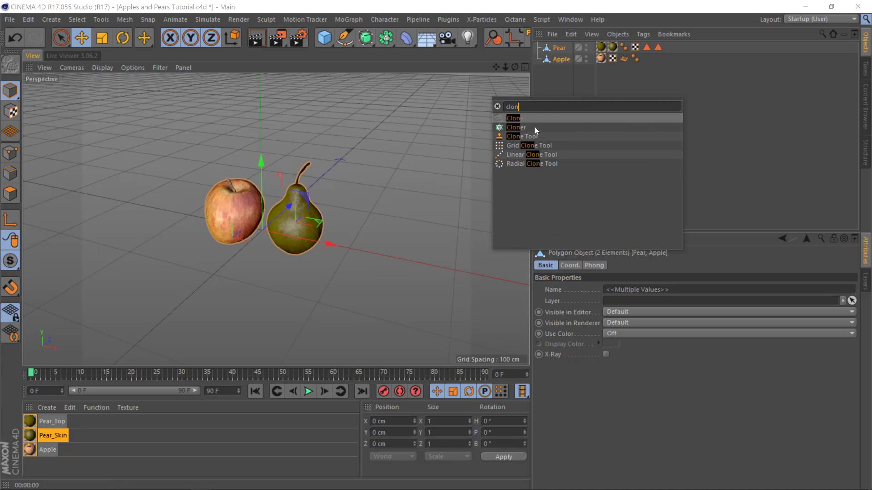
pyautogui.press('Down')
pyautogui.press('Return')
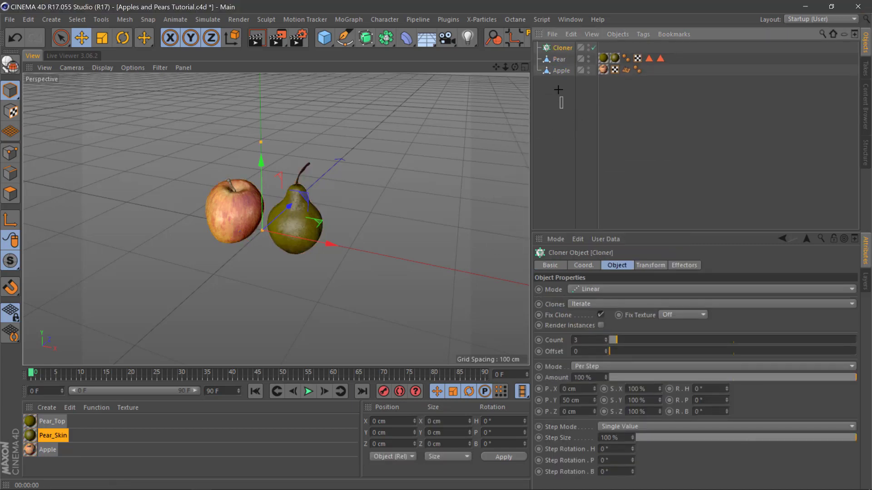
pyautogui.moveTo(558, 90); pyautogui.dragTo(562, 48)
pyautogui.click(554, 115)
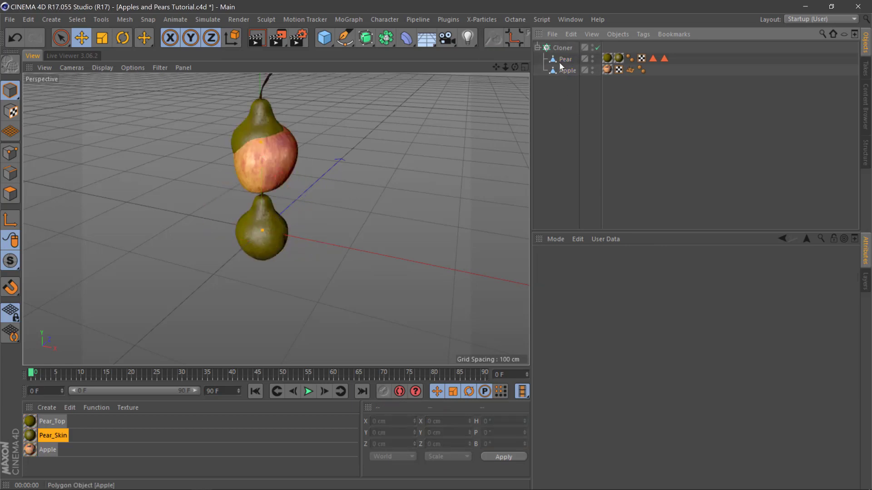
# Switch the Cloner to Grid Array mode with a count of 4, 4, 4
pyautogui.click(562, 47)
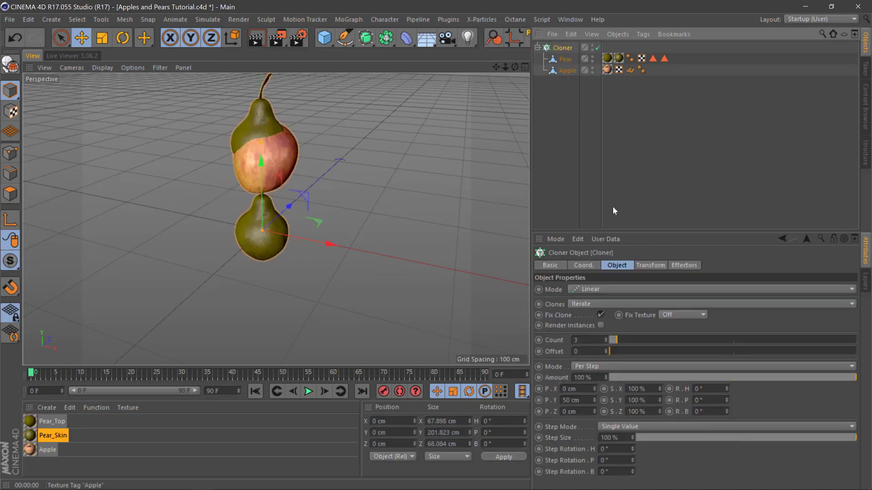
pyautogui.click(591, 289)
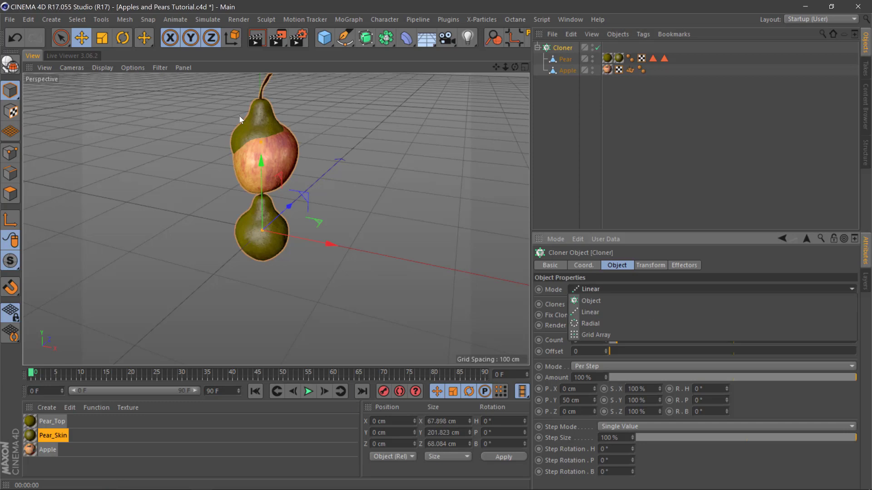
pyautogui.click(613, 336)
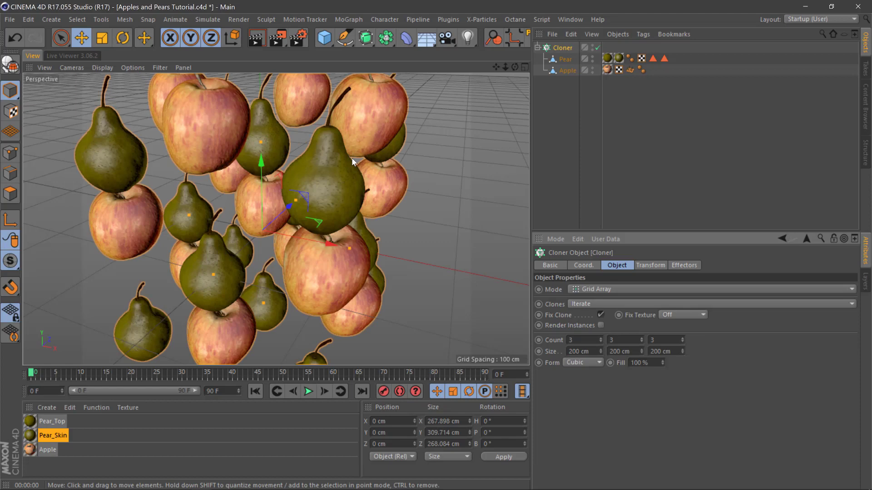
pyautogui.scroll(-5, 354, 162)
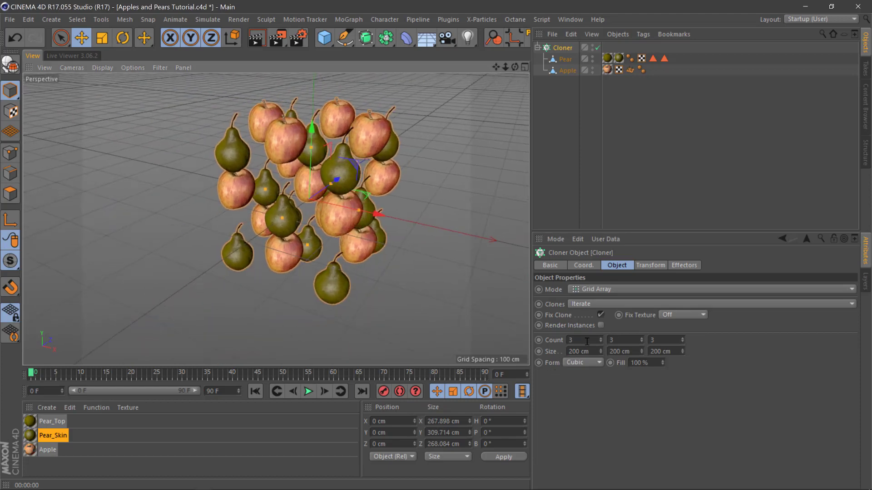
pyautogui.press('Tab')
pyautogui.write('4')
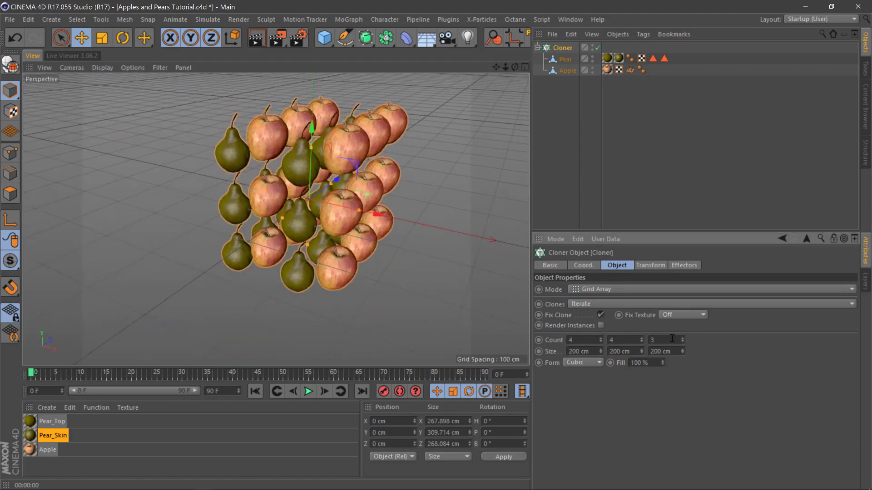
pyautogui.press('Tab')
pyautogui.write('4')
pyautogui.click(613, 341)
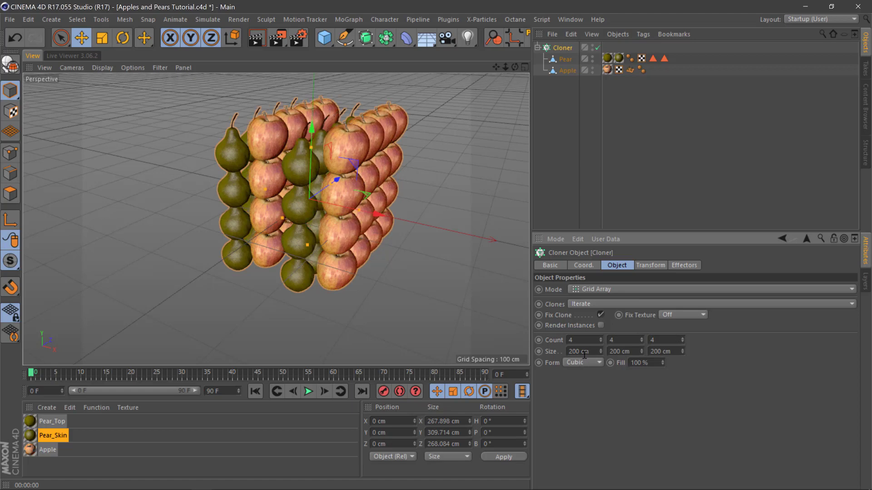
# Set the grid size to 700 cm on every axis and orbit to view it
pyautogui.press('Tab')
pyautogui.press('Tab')
pyautogui.write('700')
pyautogui.press('Tab')
pyautogui.press('Tab')
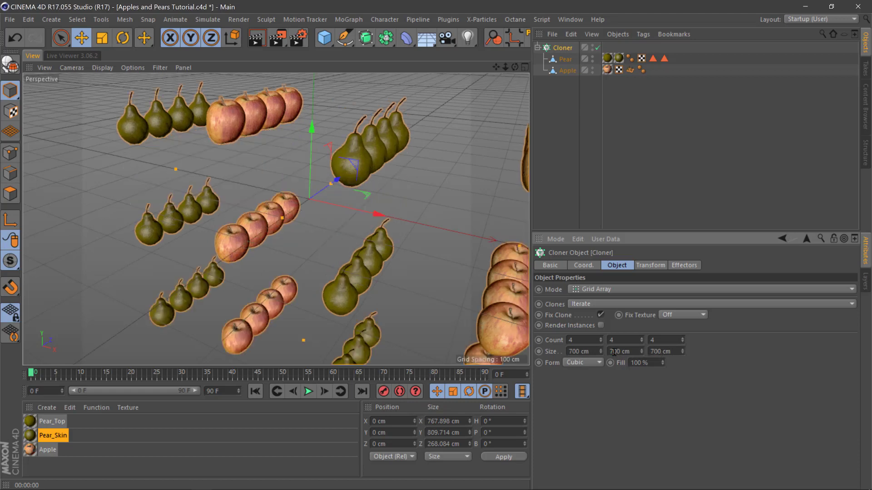
pyautogui.write('700')
pyautogui.press('Tab')
pyautogui.scroll(-6, 337, 244)
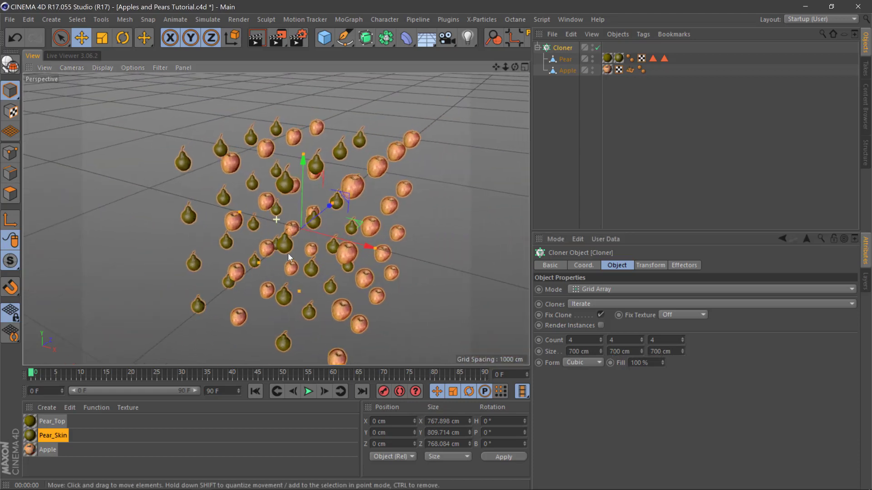
pyautogui.moveTo(295, 233)
pyautogui.keyDown('alt'); pyautogui.mouseDown()
pyautogui.moveTo(307, 241)
pyautogui.moveTo(370, 178)
pyautogui.mouseUp(); pyautogui.keyUp('alt')
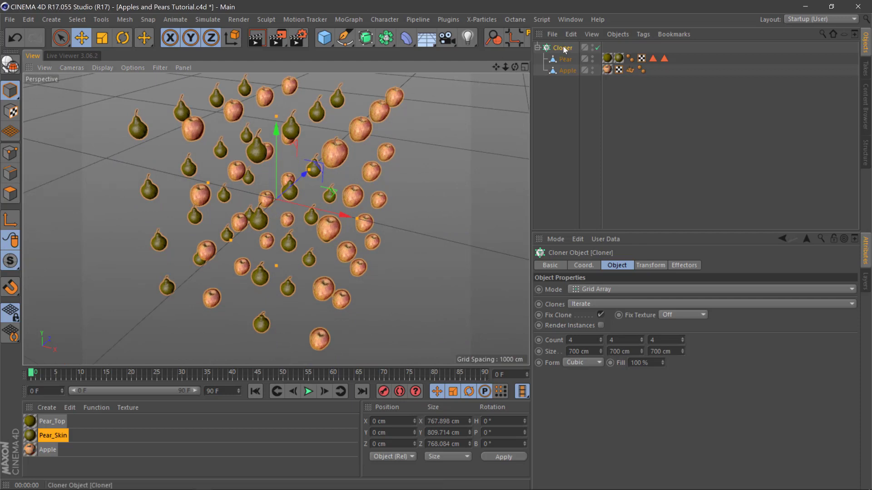
# Add a Random effector and confirm it appears in the Cloner's Effectors list
pyautogui.click(347, 19)
pyautogui.moveTo(365, 39)
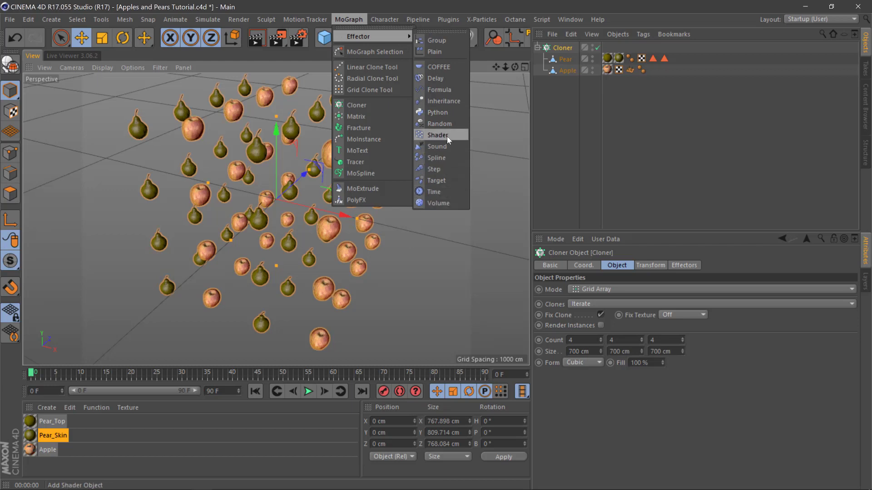
pyautogui.click(448, 124)
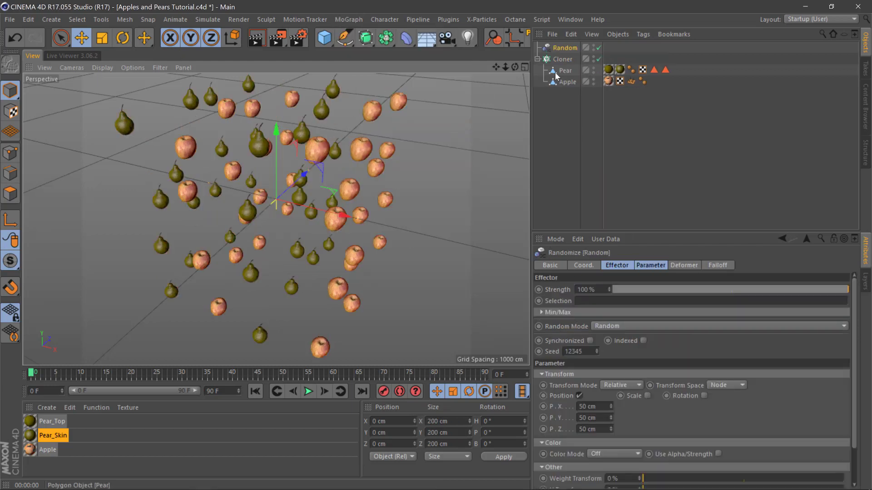
pyautogui.click(568, 60)
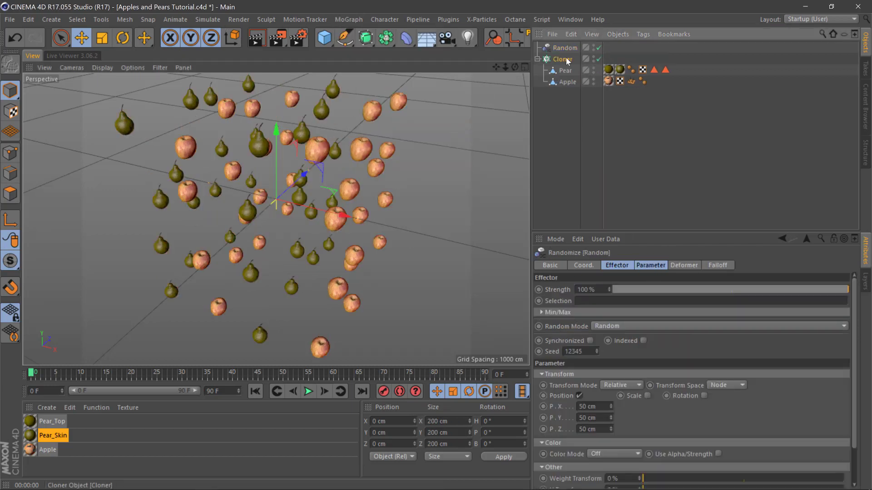
pyautogui.click(684, 266)
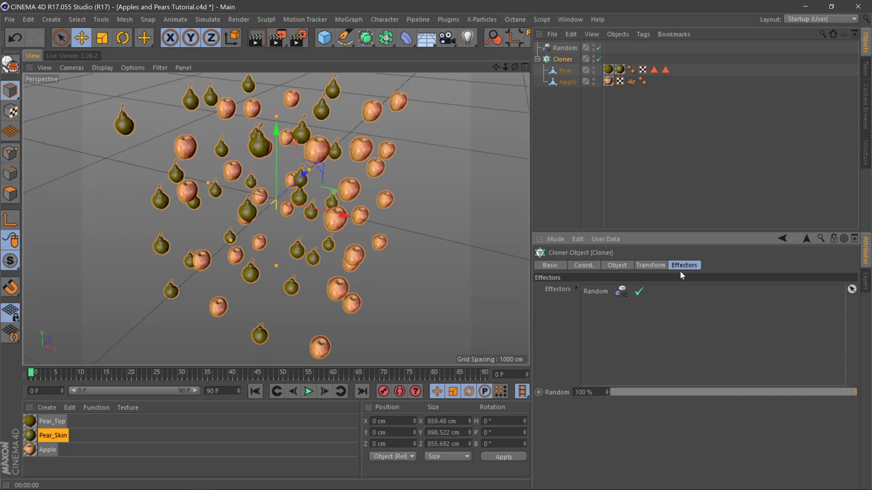
pyautogui.click(628, 144)
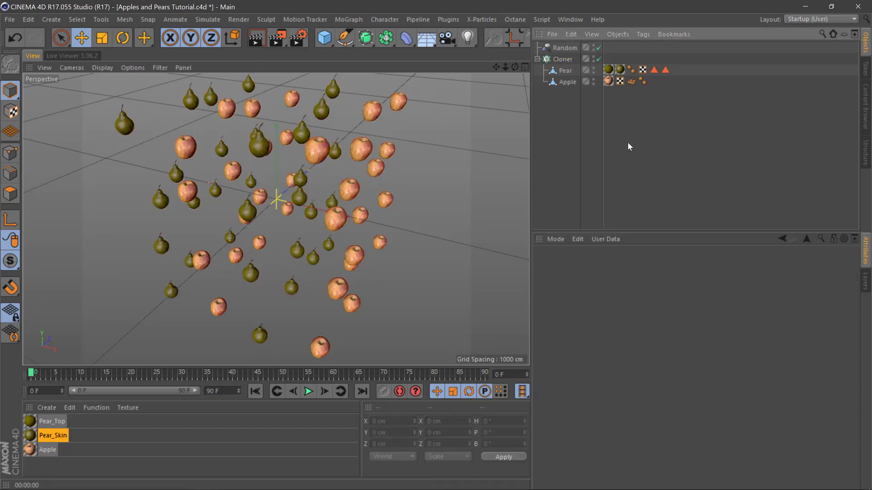
# Tag the Cloner as a Rigid Body: Inherit Tag 'Apply Tag to Children', Individual Elements 'Top Level'
pyautogui.rightClick(567, 63)
pyautogui.moveTo(649, 136)
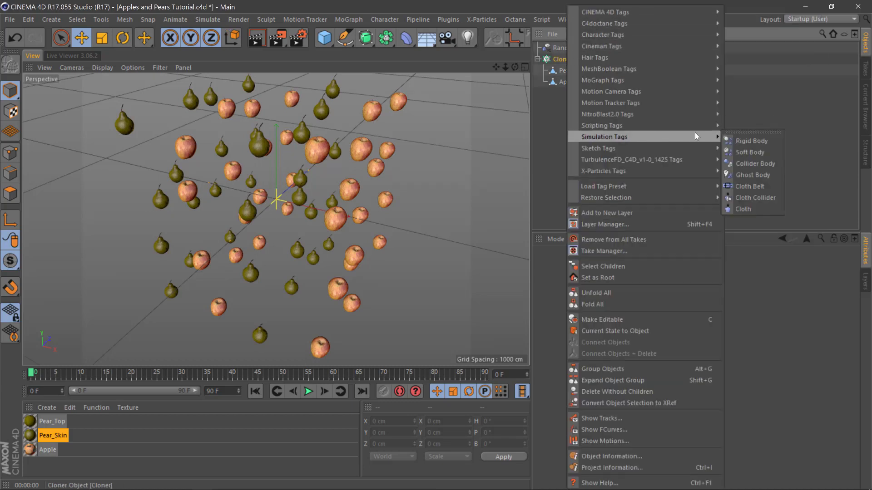
pyautogui.click(758, 142)
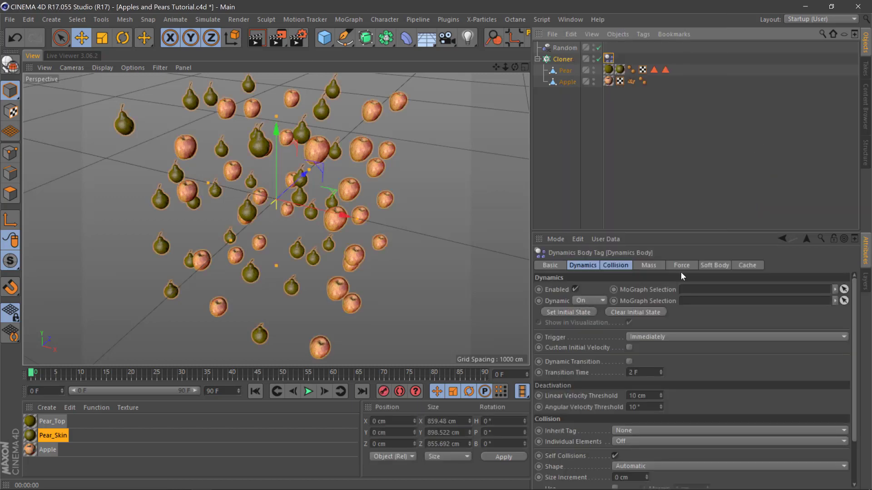
pyautogui.click(624, 266)
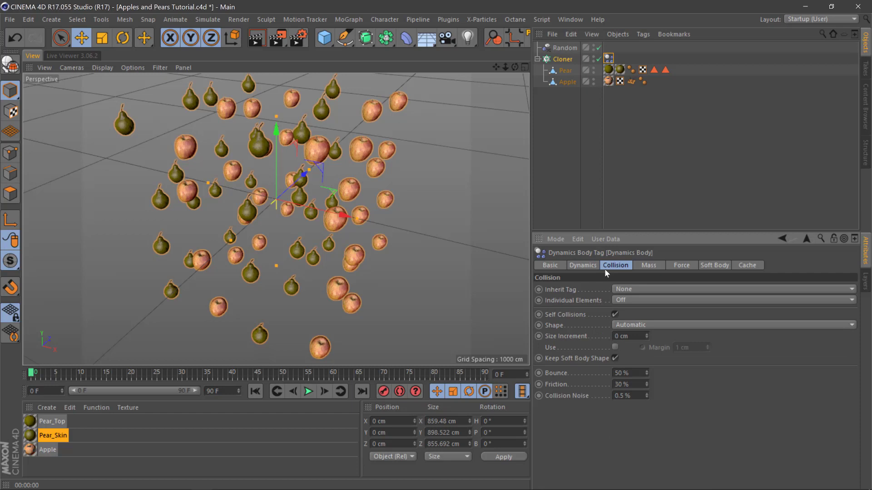
pyautogui.click(632, 288)
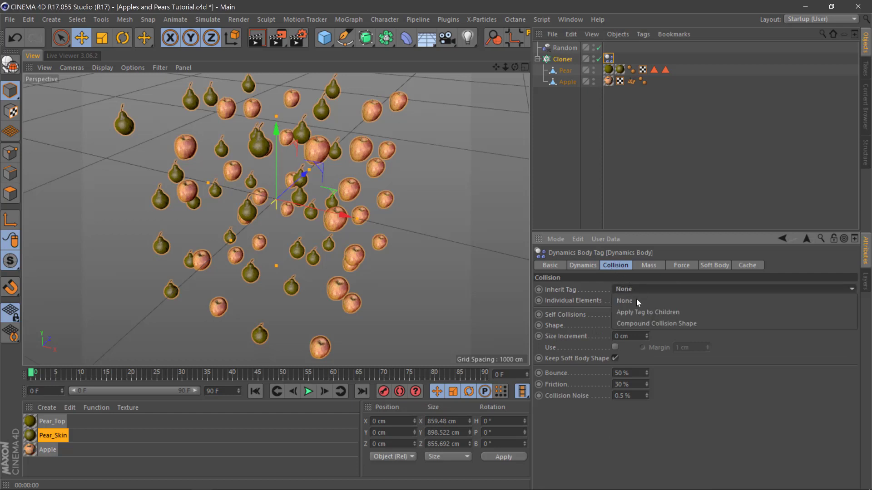
pyautogui.click(642, 311)
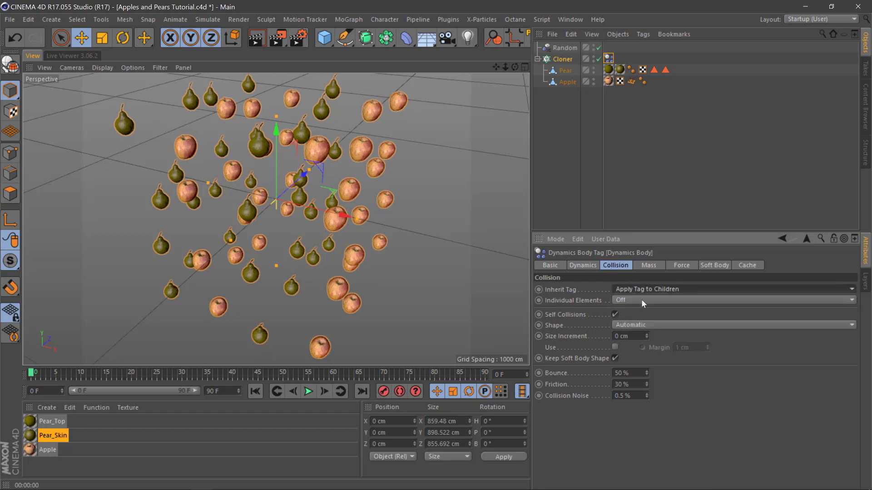
pyautogui.click(642, 301)
pyautogui.click(629, 323)
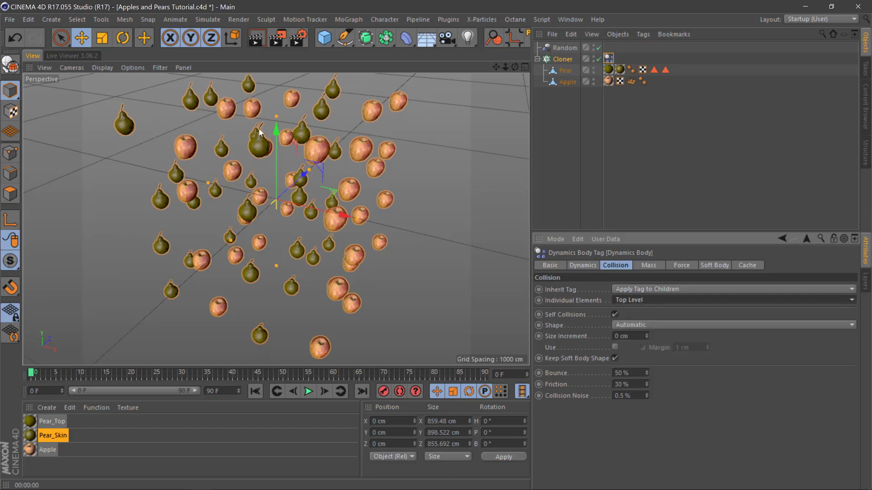
# Add a Sphere primitive and change its radius from 100 cm to 50 cm
pyautogui.click(331, 42)
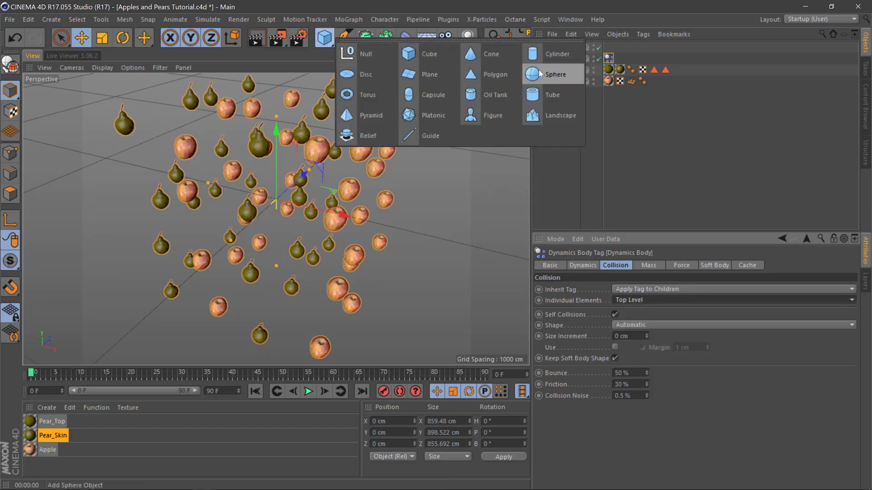
pyautogui.click(546, 76)
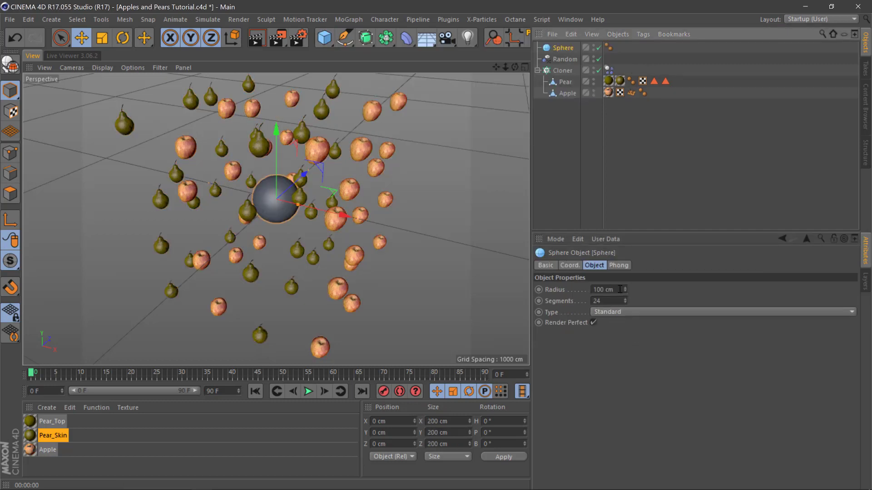
pyautogui.moveTo(620, 289); pyautogui.dragTo(576, 289)
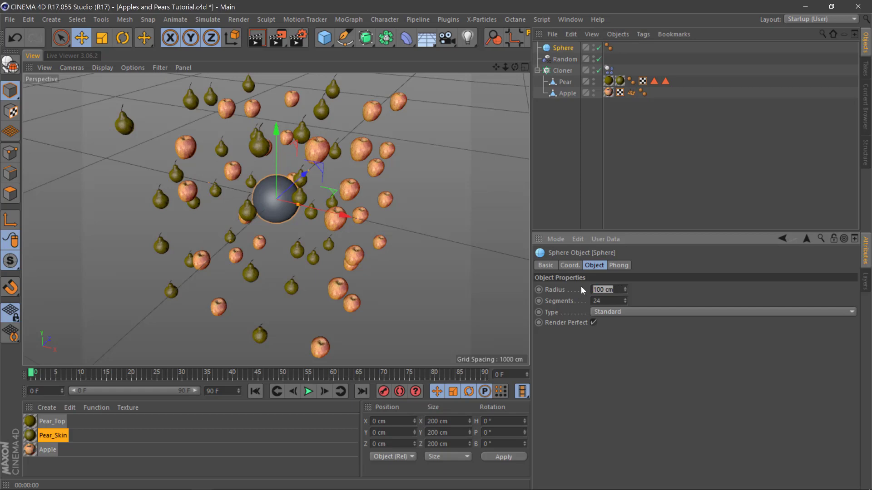
pyautogui.press('BackSpace')
pyautogui.write('50')
pyautogui.press('Return')
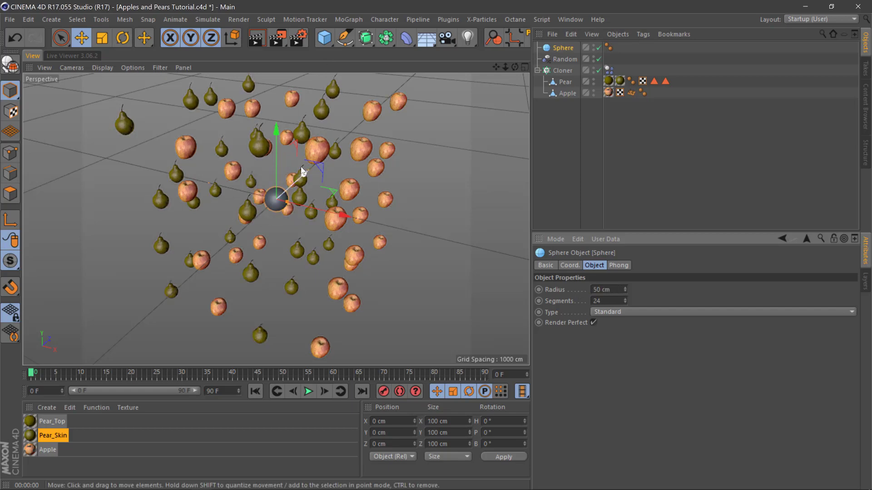
pyautogui.scroll(3, 285, 169)
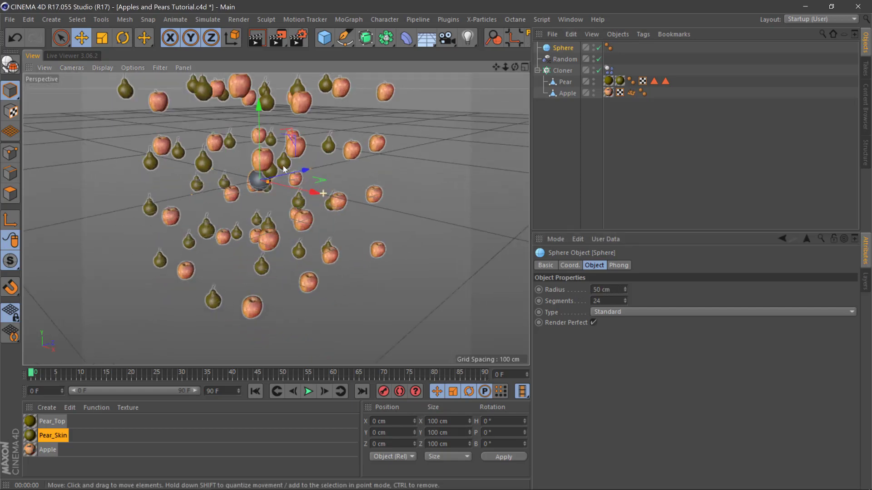
pyautogui.scroll(-3, 284, 169)
pyautogui.moveTo(176, 180)
pyautogui.keyDown('alt'); pyautogui.mouseDown()
pyautogui.moveTo(226, 200)
pyautogui.moveTo(349, 177)
pyautogui.moveTo(327, 181)
pyautogui.moveTo(348, 160)
pyautogui.mouseUp(); pyautogui.keyUp('alt')
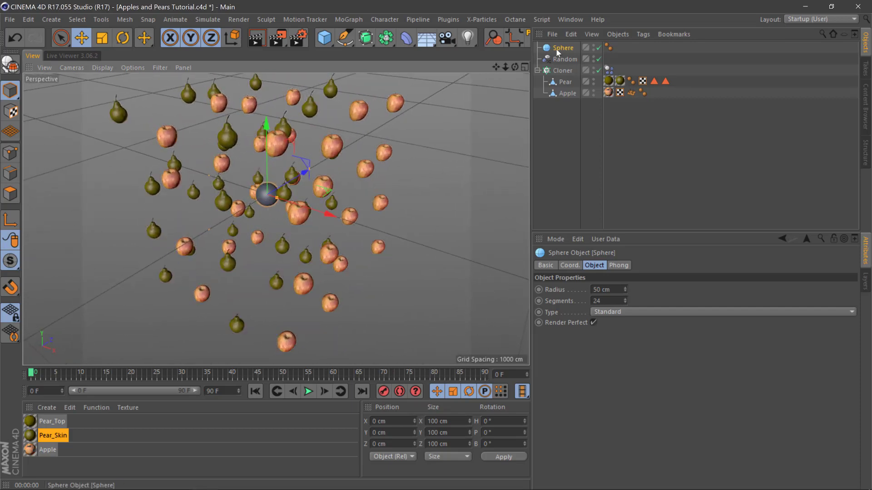
# Add an Attractor from Simulate > Particles and parent it under the Sphere
pyautogui.click(350, 19)
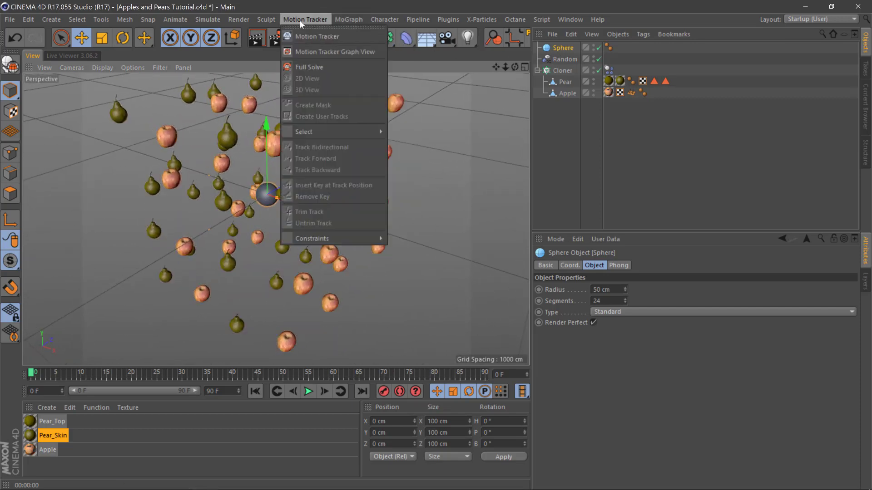
pyautogui.moveTo(221, 20)
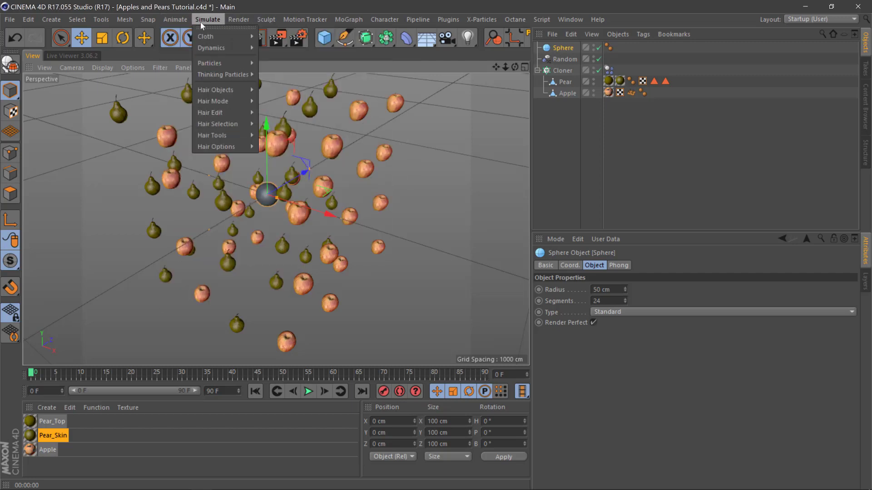
pyautogui.moveTo(236, 74)
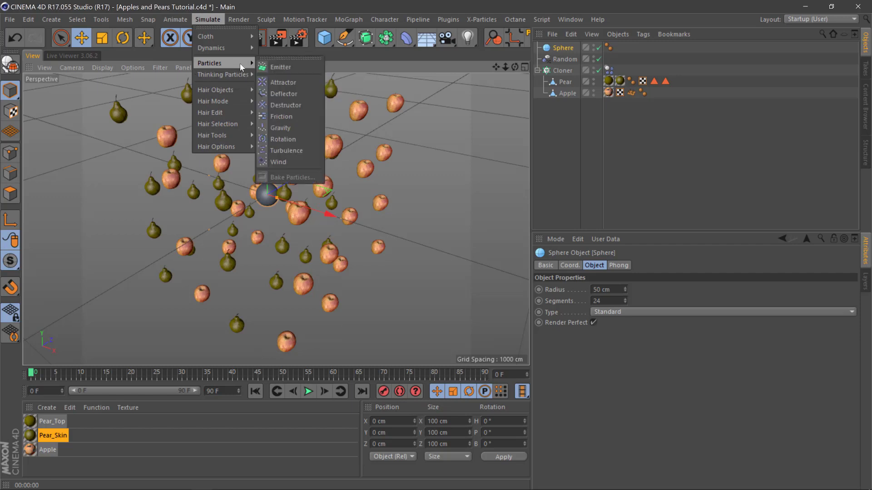
pyautogui.click(283, 82)
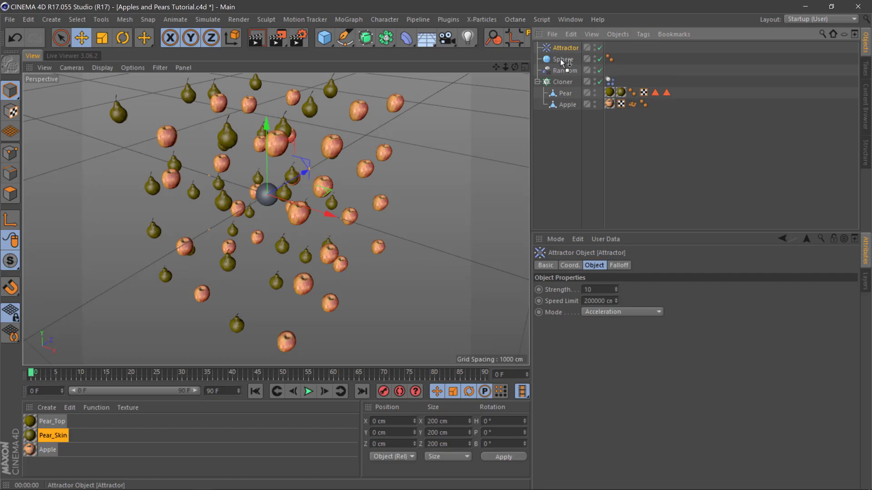
pyautogui.moveTo(563, 62); pyautogui.dragTo(563, 59)
pyautogui.click(567, 138)
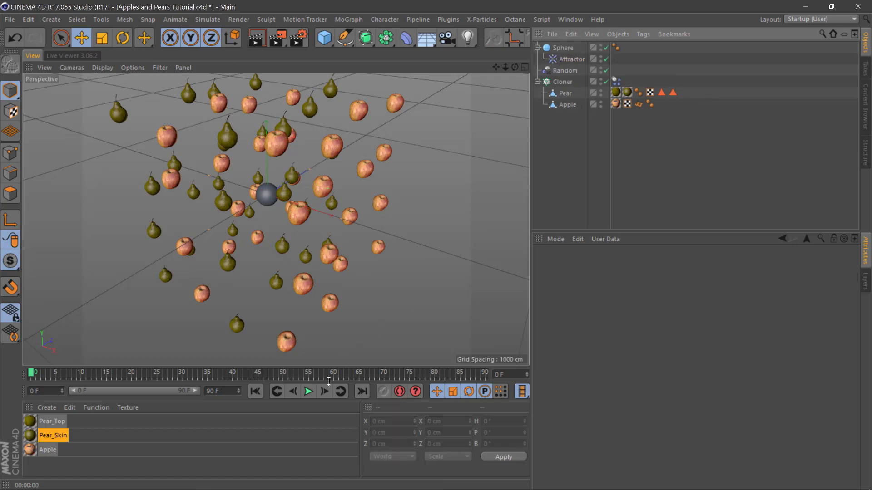
# Give the Sphere a Rigid Body tag with Dynamic set to Off
pyautogui.rightClick(567, 52)
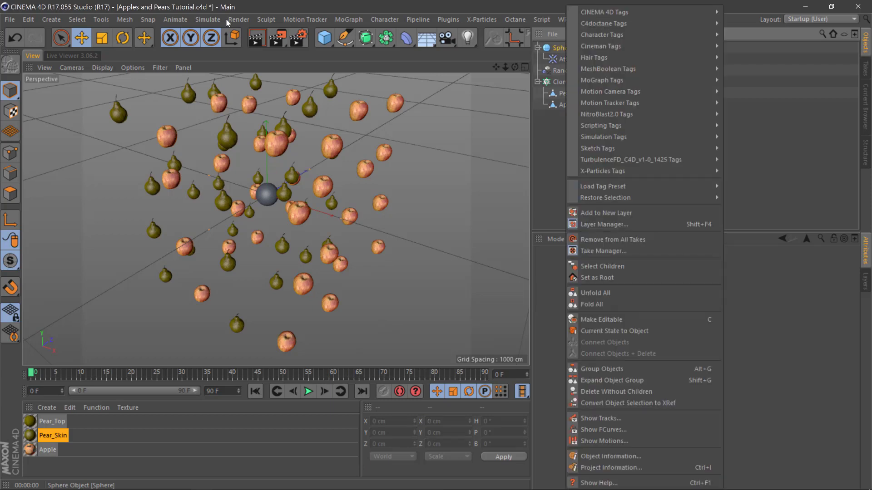
pyautogui.moveTo(647, 136)
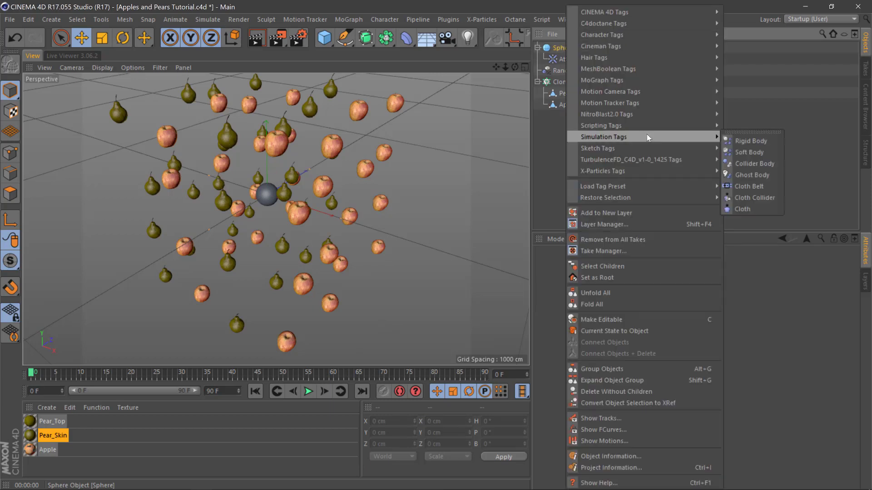
pyautogui.click(739, 141)
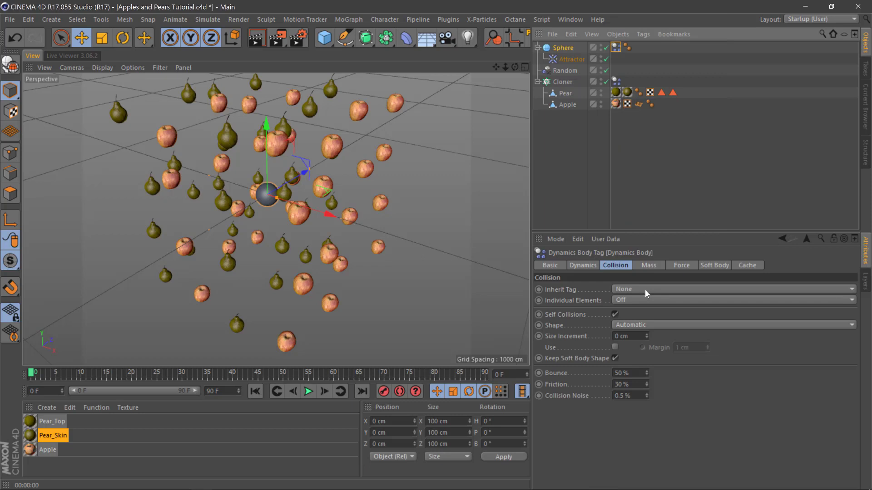
pyautogui.click(582, 265)
pyautogui.click(587, 299)
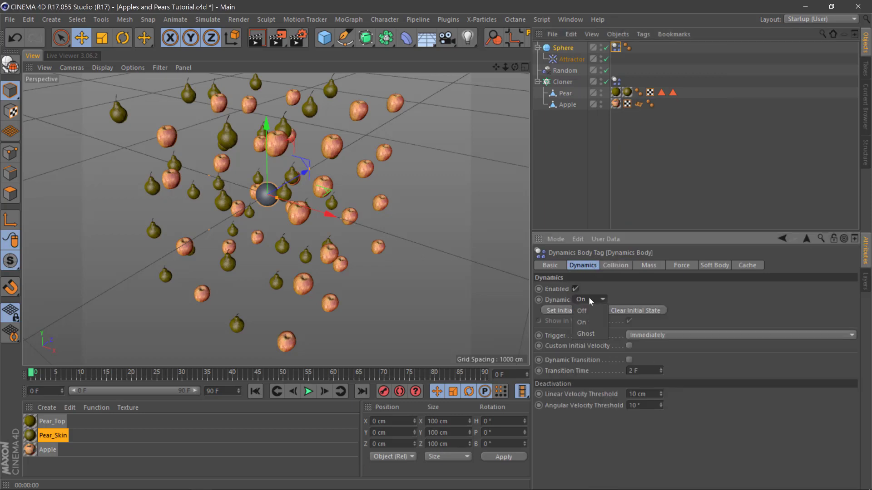
pyautogui.click(590, 311)
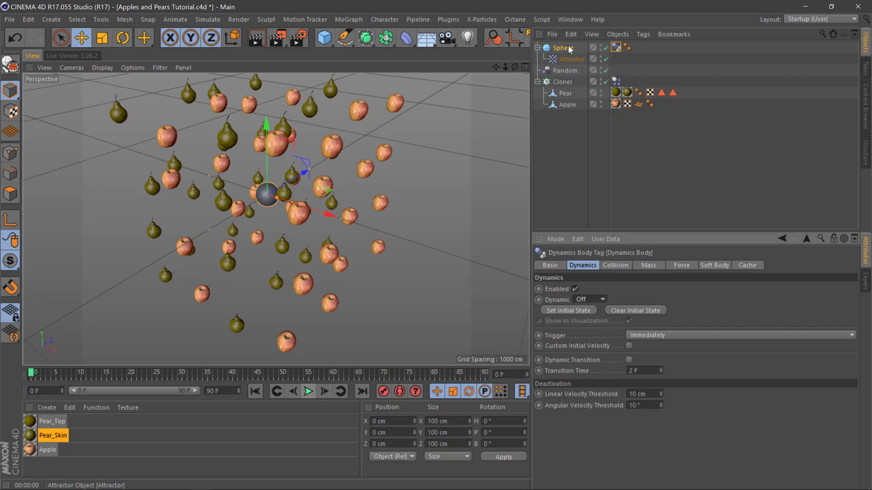
pyautogui.click(569, 59)
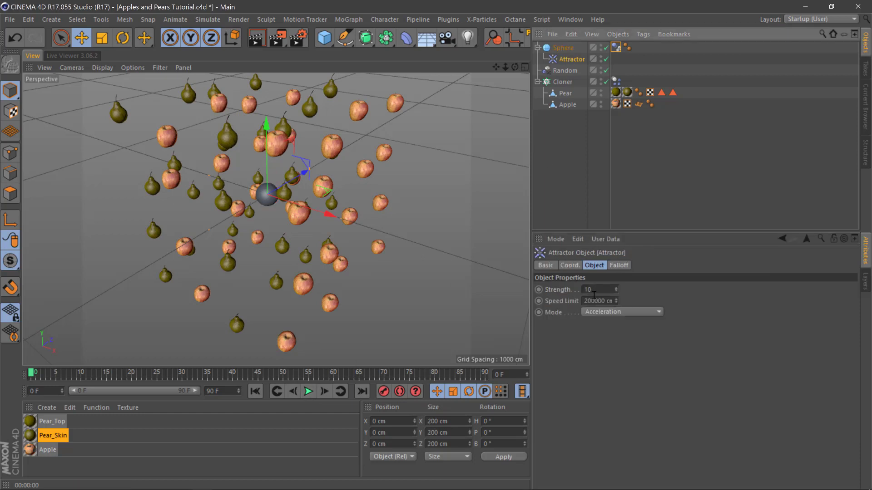
# Set the Attractor strength to 5000, test-play the attraction, then rewind to the start
pyautogui.doubleClick(602, 291)
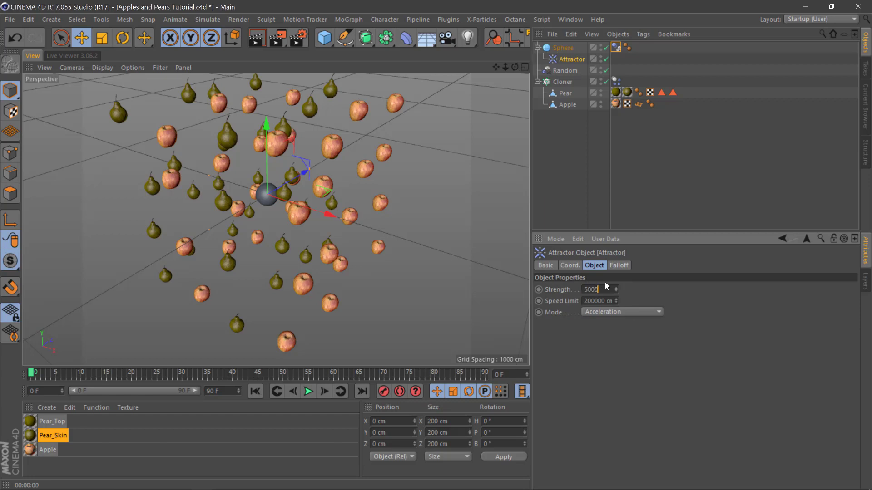
pyautogui.click(308, 392)
pyautogui.click(308, 392)
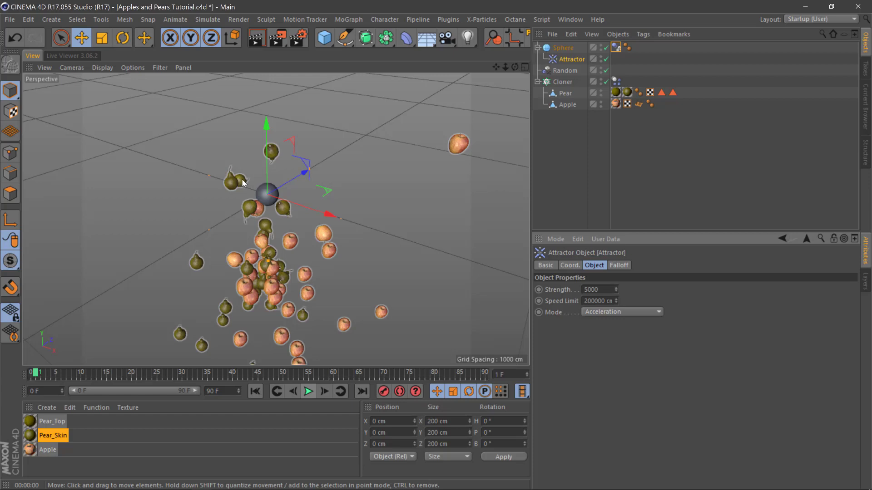
pyautogui.click(257, 392)
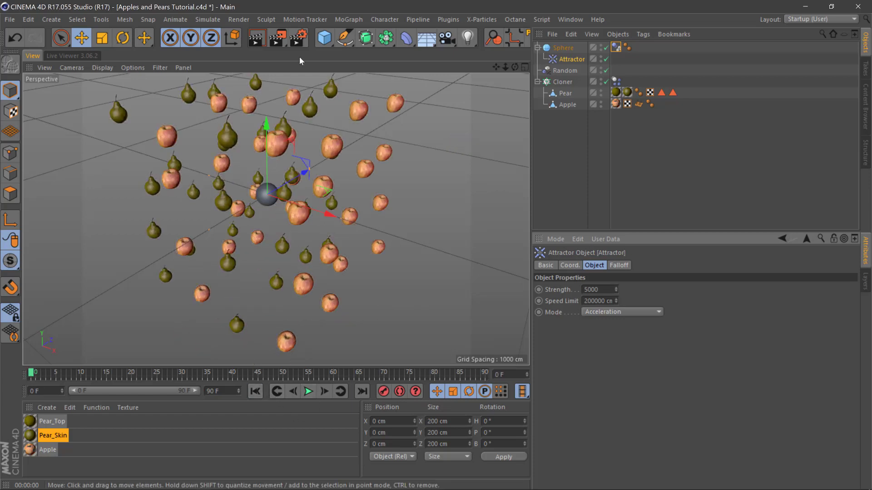
# Choose the Hardware renderer, disable Save, and apply the HDTV 1080 25 output preset
pyautogui.click(300, 40)
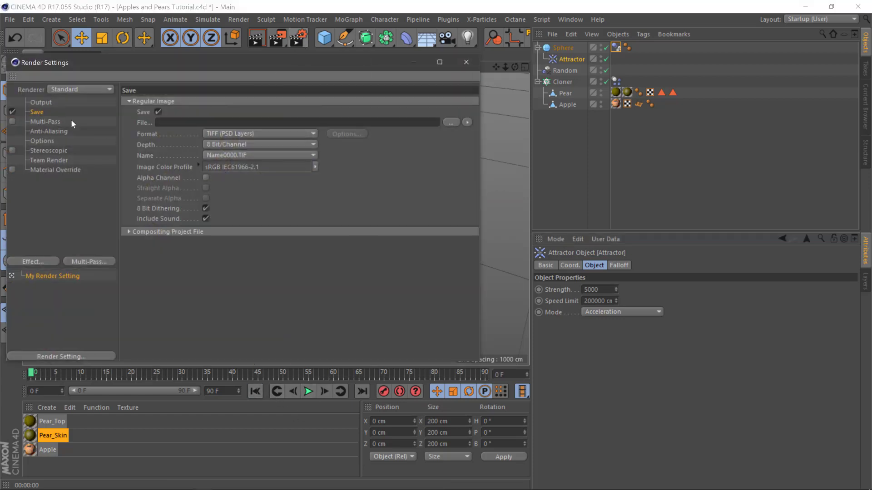
pyautogui.click(79, 90)
pyautogui.click(78, 136)
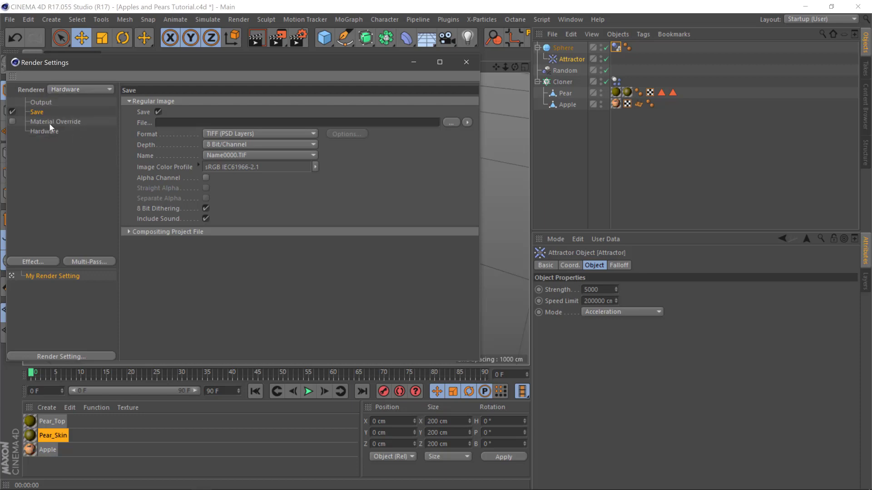
pyautogui.click(13, 113)
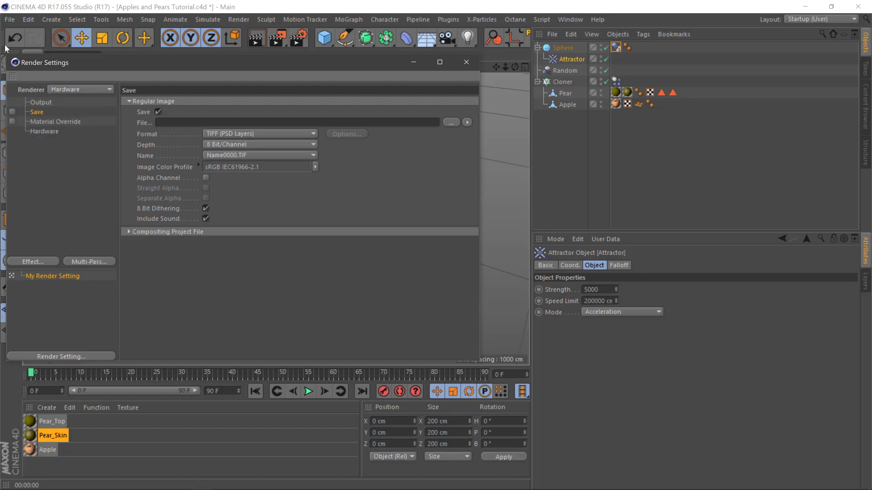
pyautogui.click(40, 103)
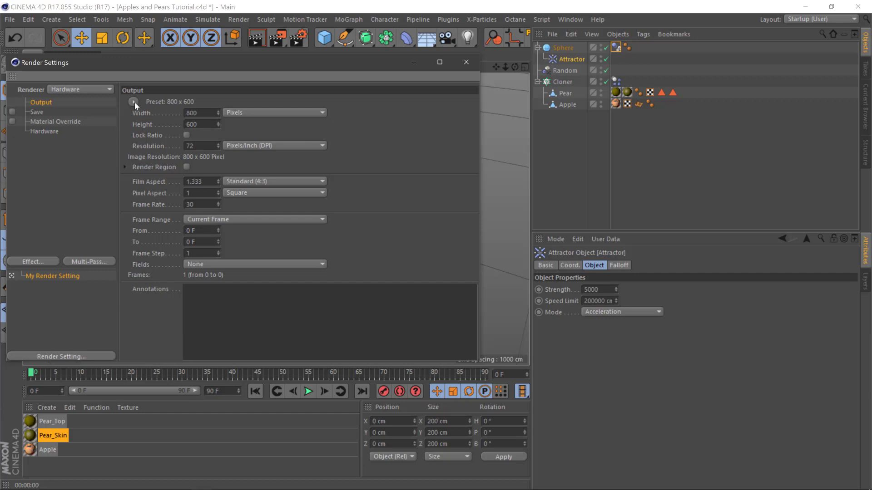
pyautogui.click(134, 102)
pyautogui.moveTo(186, 135)
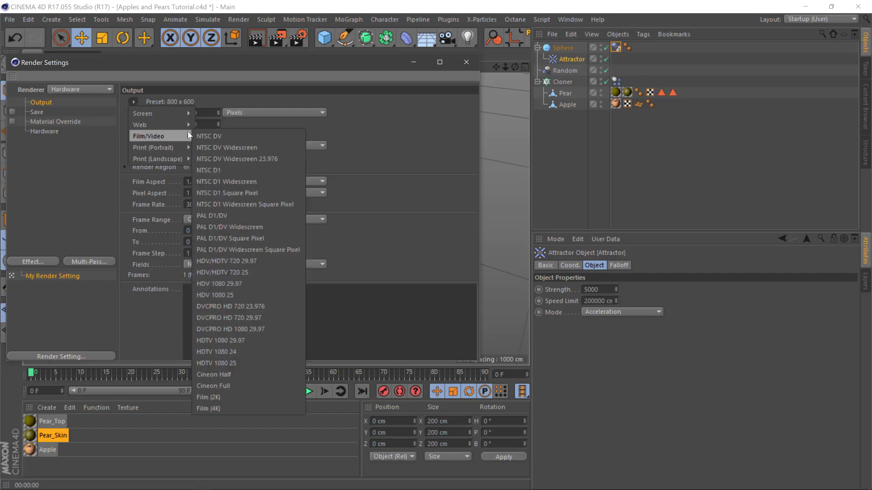
pyautogui.click(230, 367)
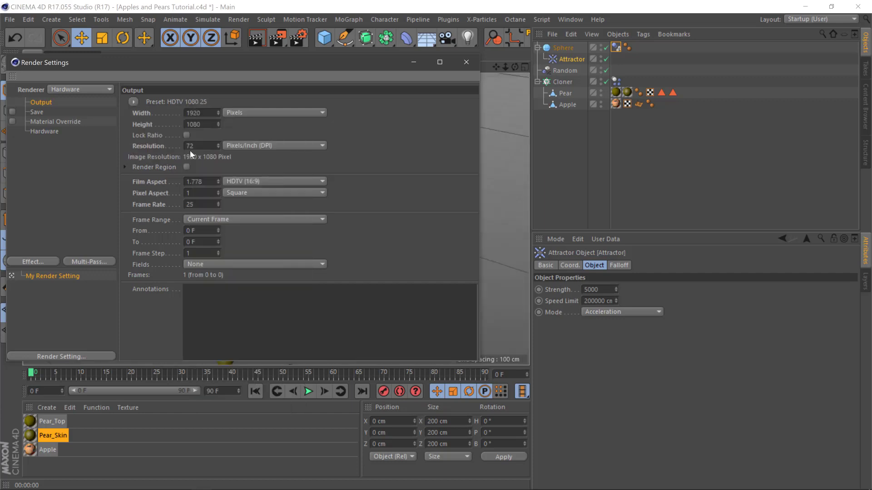
# Set 30 fps, a locked-ratio 800 × 450 size, and All Frames as the range
pyautogui.doubleClick(202, 205)
pyautogui.write('30')
pyautogui.press('Return')
pyautogui.click(186, 135)
pyautogui.doubleClick(194, 113)
pyautogui.write('800')
pyautogui.press('Return')
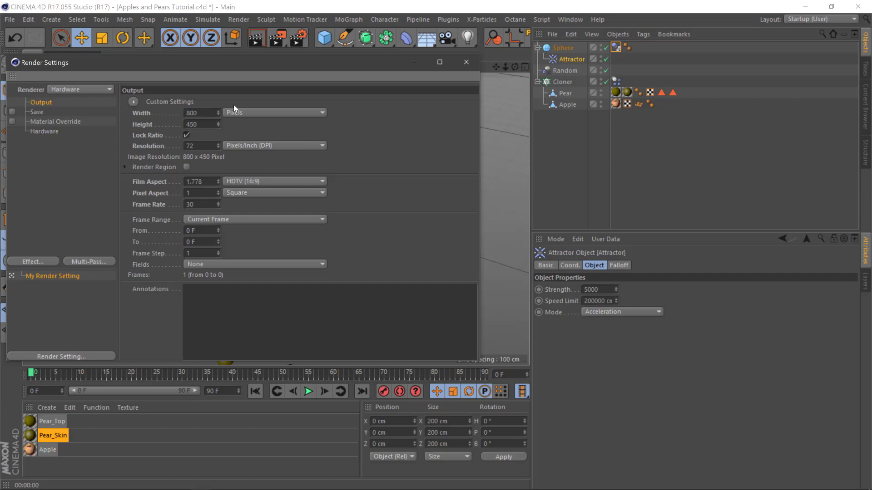
pyautogui.click(203, 220)
pyautogui.click(205, 253)
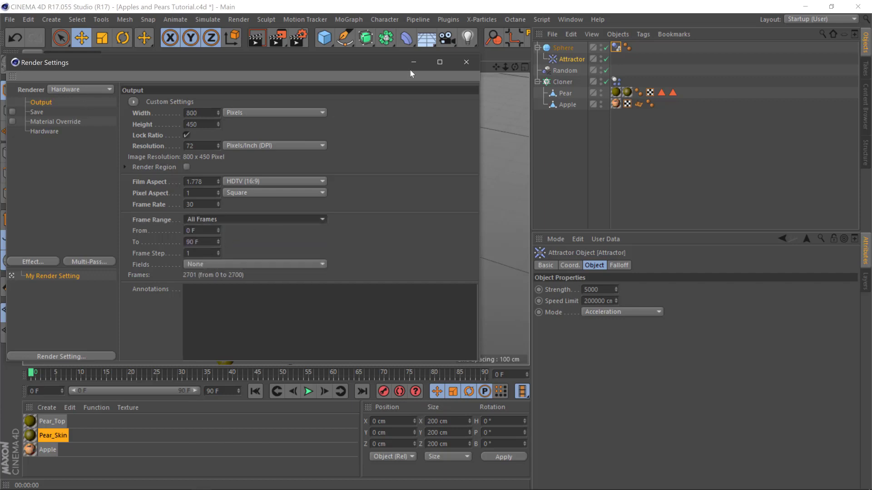
pyautogui.click(468, 63)
# Render the animation to the Picture Viewer without saving, then stop the render
pyautogui.click(672, 152)
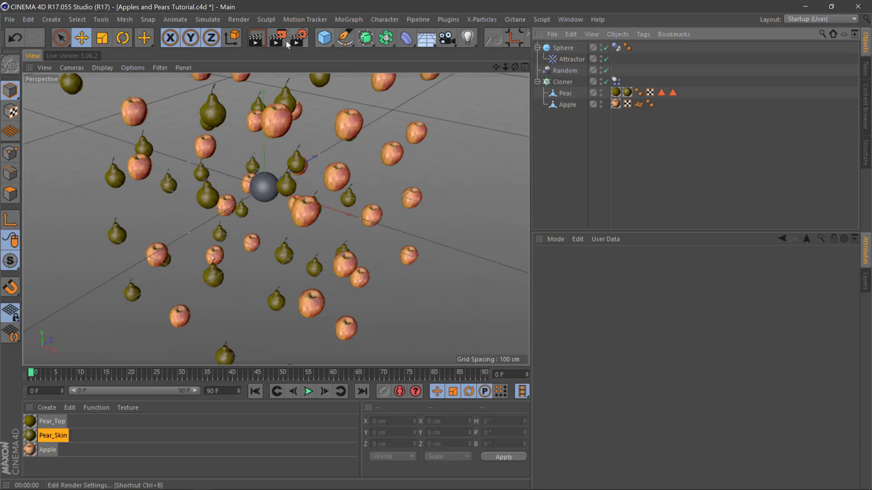
pyautogui.click(286, 40)
pyautogui.click(467, 290)
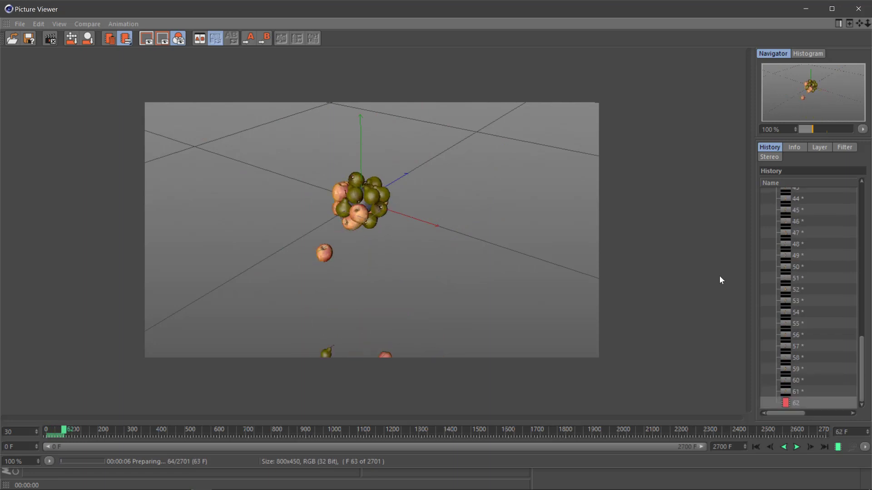
pyautogui.click(19, 24)
pyautogui.click(56, 67)
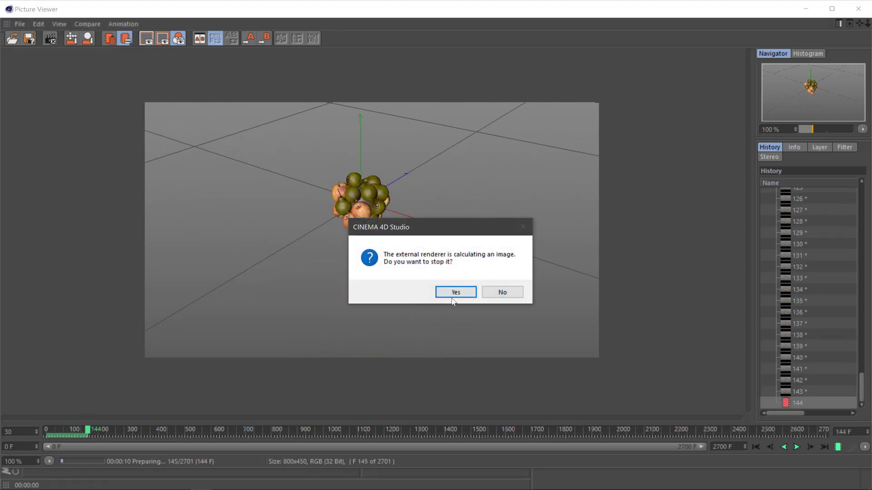
pyautogui.click(454, 293)
# Play back and scrub the rendered frames, then close the Picture Viewer
pyautogui.press('space')
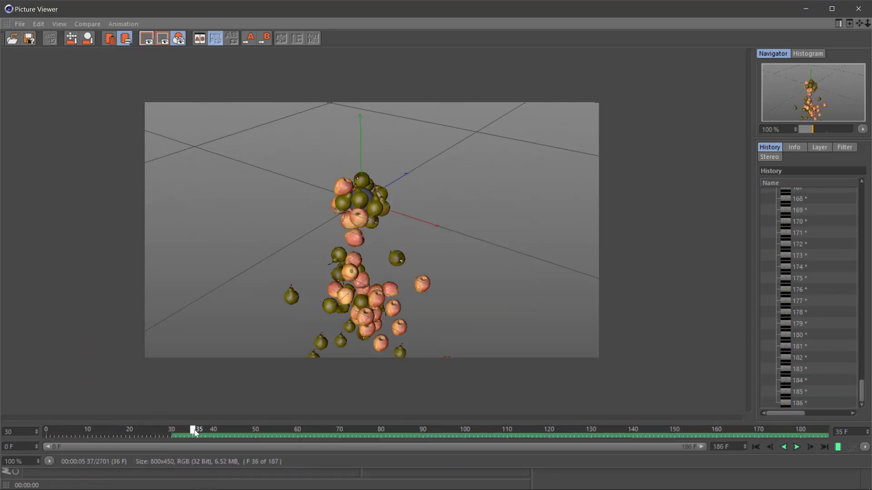
pyautogui.moveTo(215, 429); pyautogui.dragTo(78, 427)
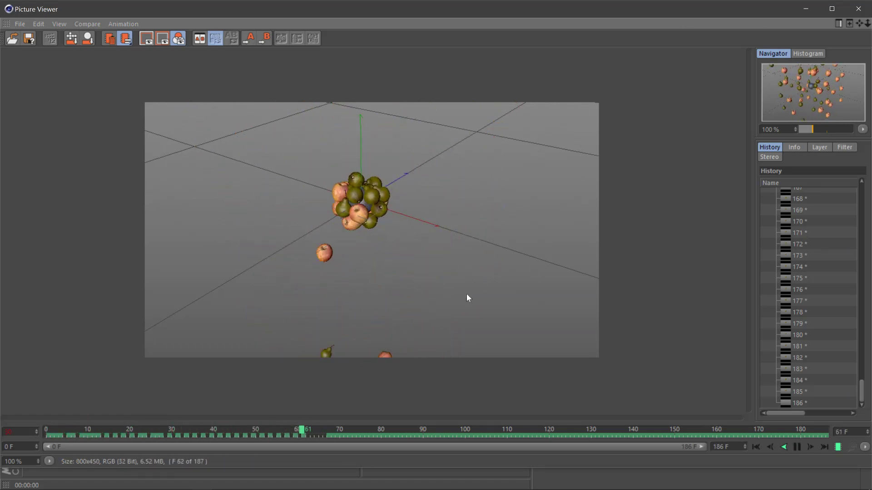
pyautogui.click(858, 9)
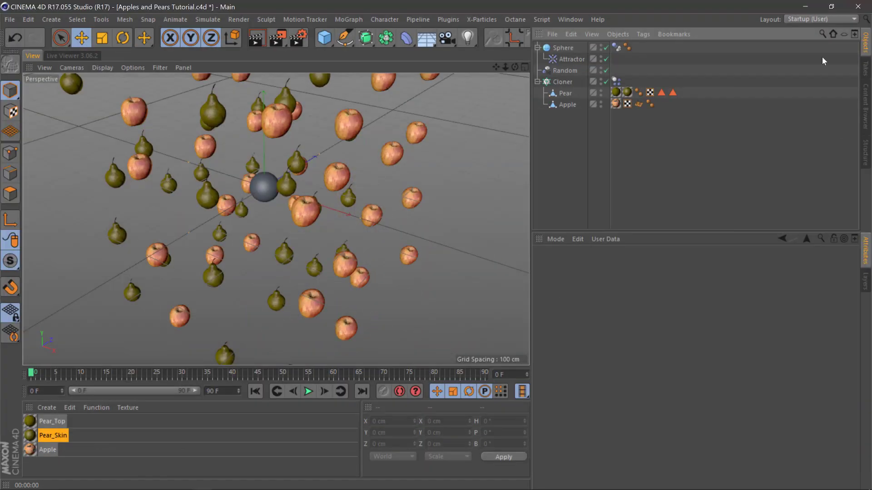
# Add a Display tag to the Sphere with Visibility enabled and set to 0%
pyautogui.click(571, 59)
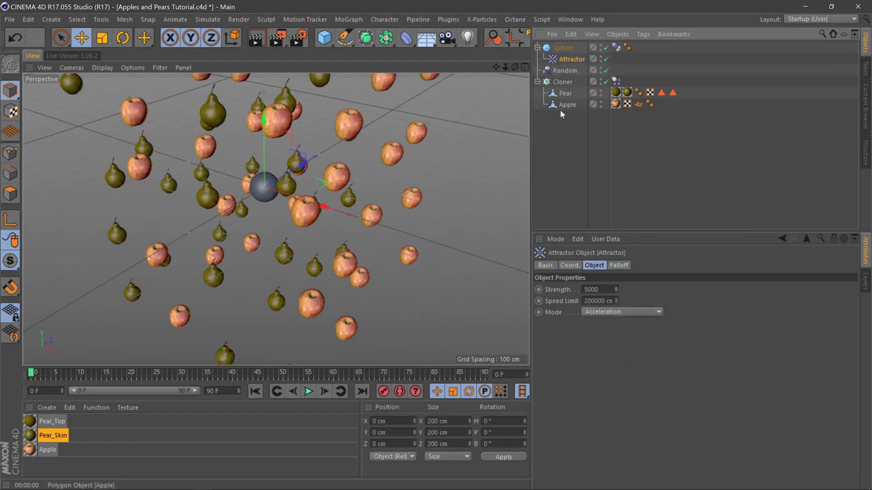
pyautogui.rightClick(563, 48)
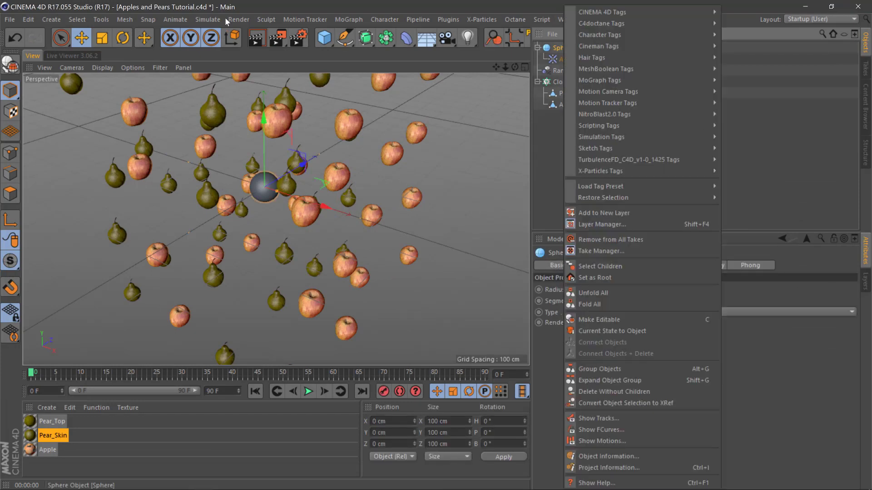
pyautogui.moveTo(611, 11)
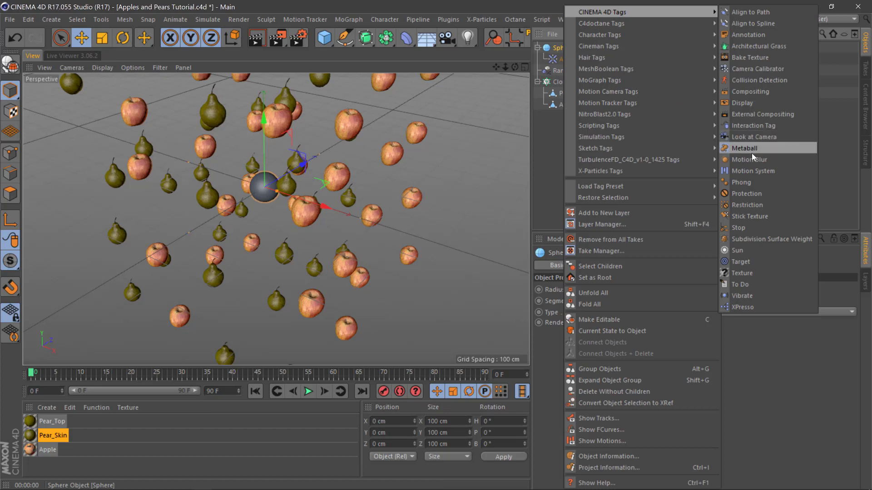
pyautogui.click(755, 101)
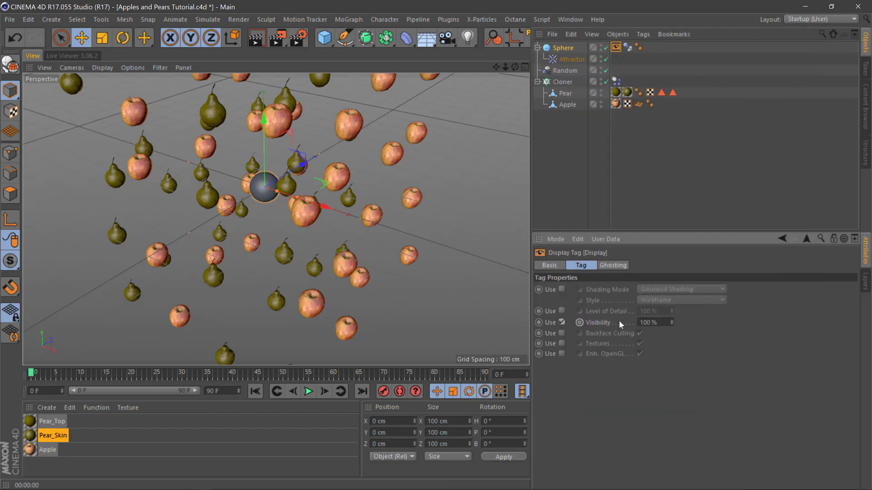
pyautogui.click(561, 322)
pyautogui.click(648, 322)
pyautogui.write('0')
pyautogui.press('Return')
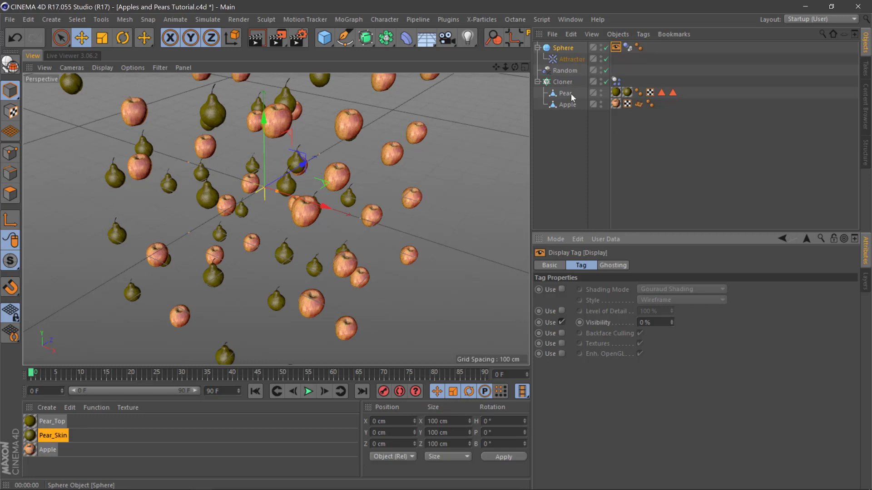
pyautogui.click(586, 163)
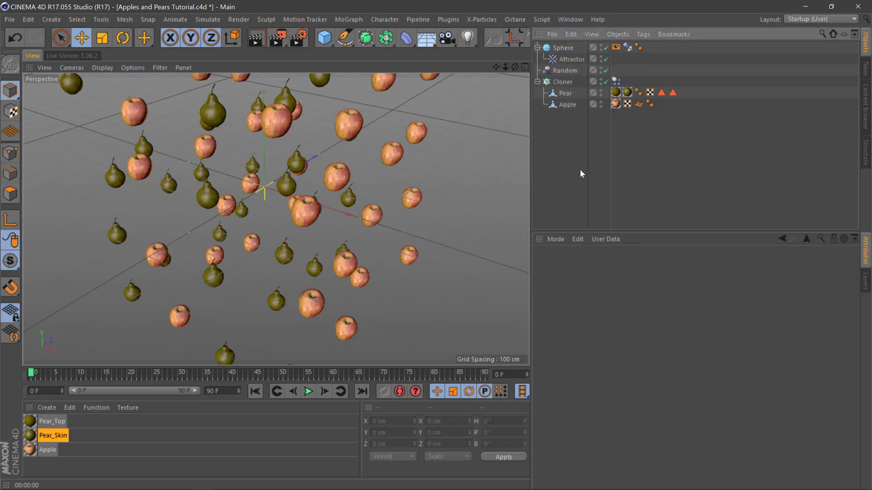
# In Project Settings (Ctrl+D), set the Dynamics Time Scale to 40%
pyautogui.hotkey('ctrl', 'd')
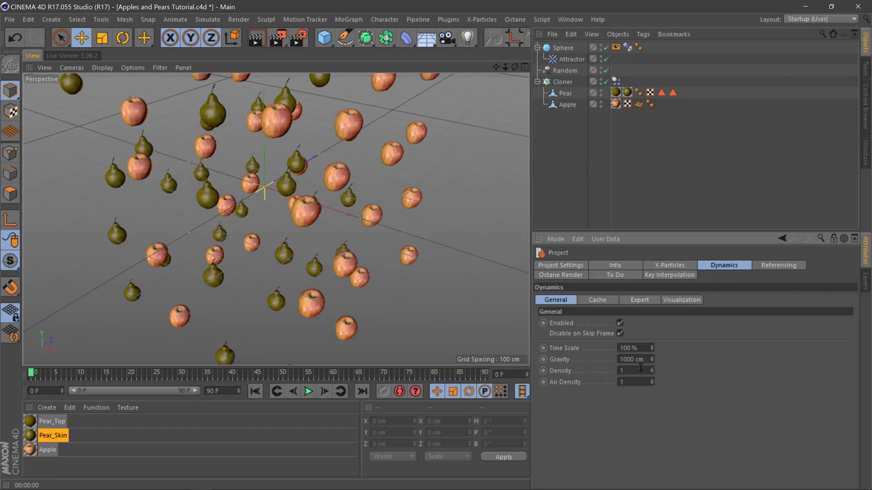
pyautogui.moveTo(644, 348); pyautogui.dragTo(611, 348)
pyautogui.write('40')
pyautogui.click(279, 40)
pyautogui.click(475, 292)
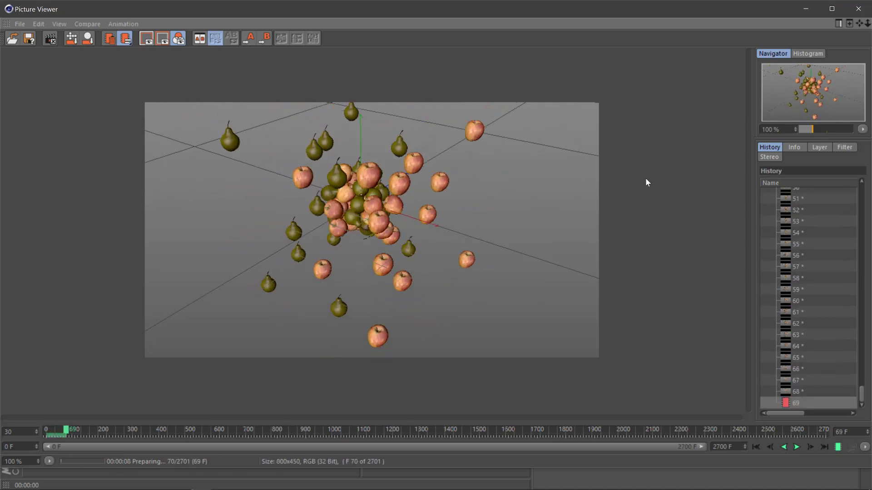
pyautogui.click(40, 24)
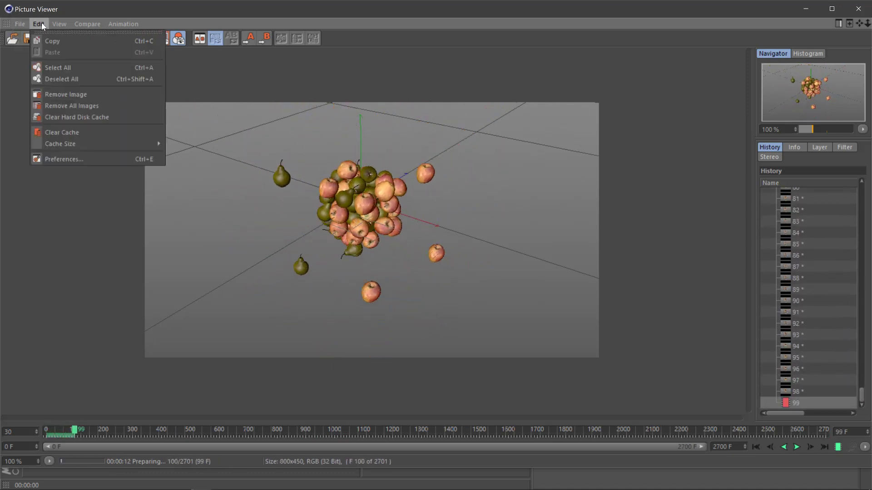
pyautogui.moveTo(20, 23)
pyautogui.click(32, 69)
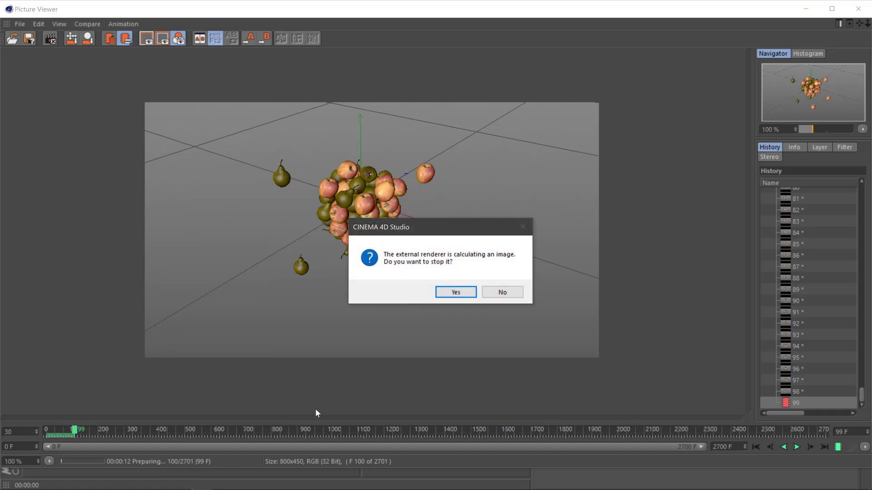
pyautogui.click(456, 292)
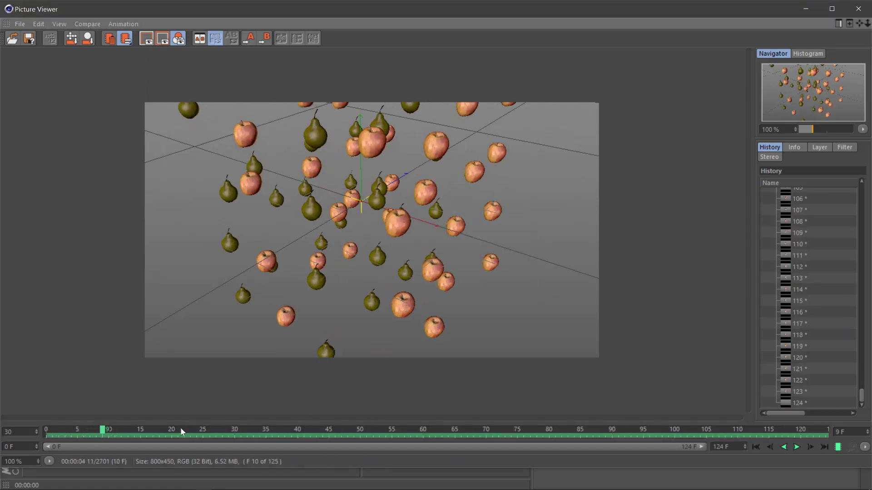
pyautogui.scroll(1, 275, 245)
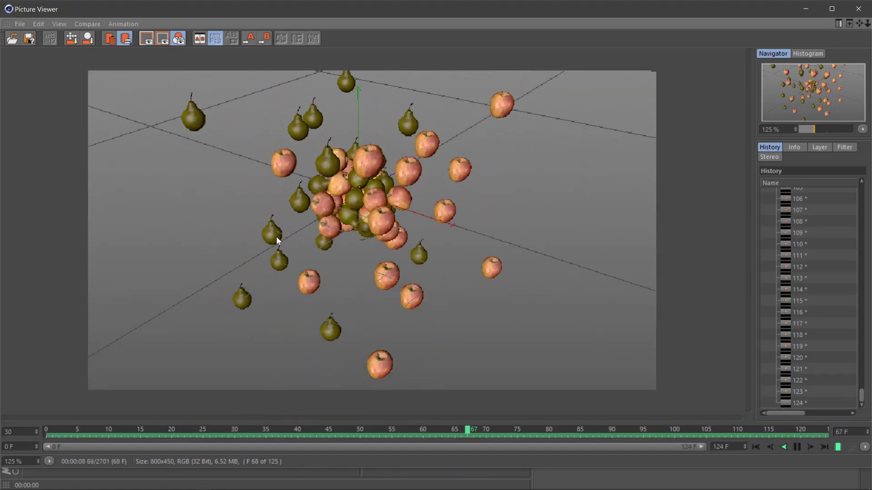
pyautogui.press('space')
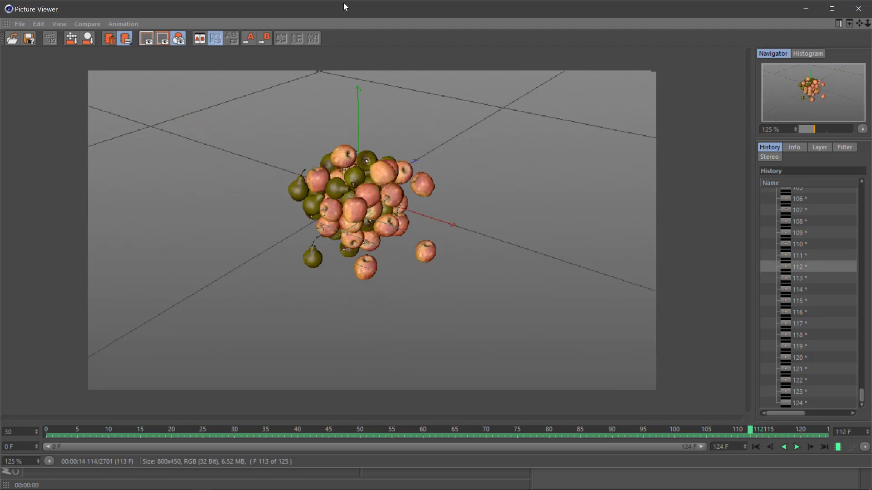
pyautogui.hotkey('alt', 'Tab')
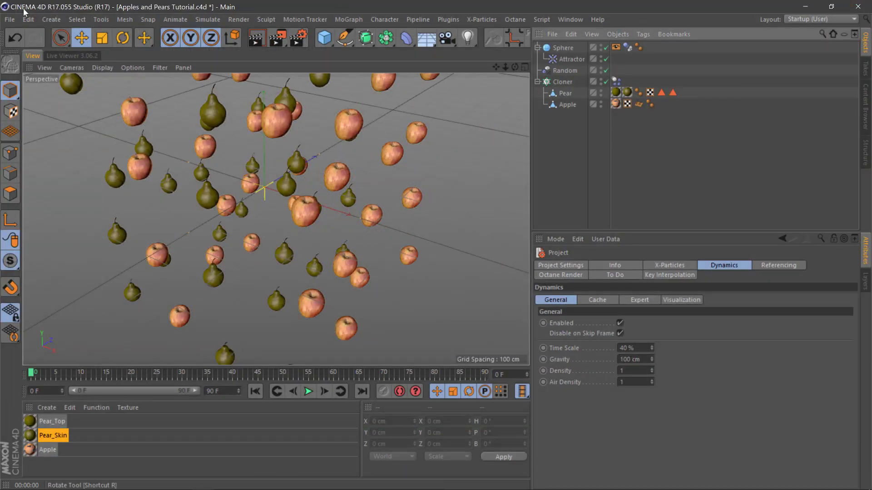
# Add a Physical Sky, load a cloudy preset, and shift its time of day to 17:28
pyautogui.click(125, 19)
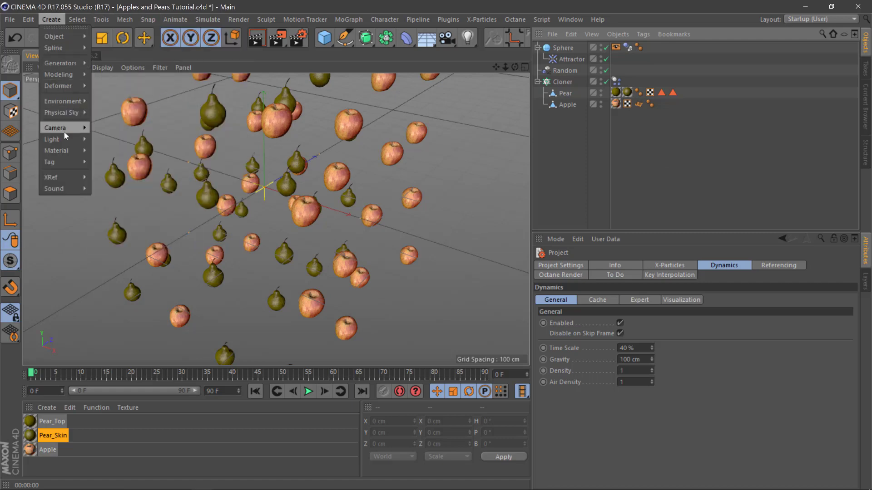
pyautogui.moveTo(66, 116)
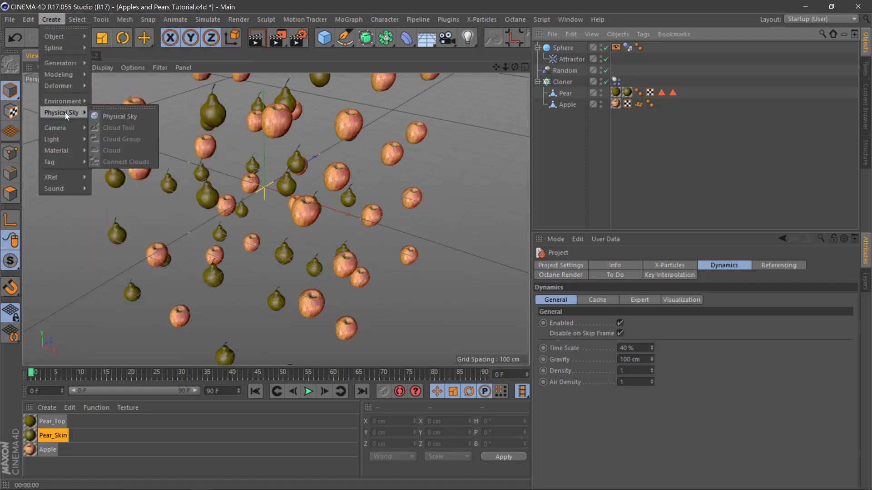
pyautogui.click(117, 116)
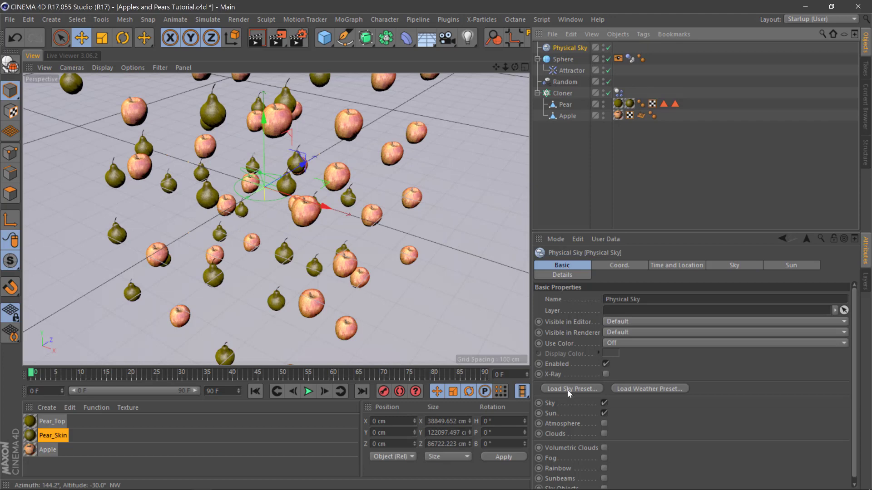
pyautogui.click(571, 389)
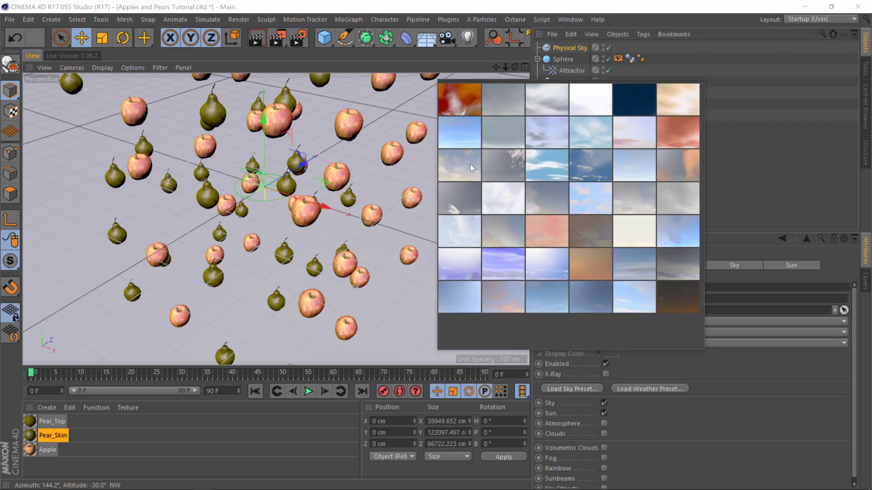
pyautogui.click(470, 164)
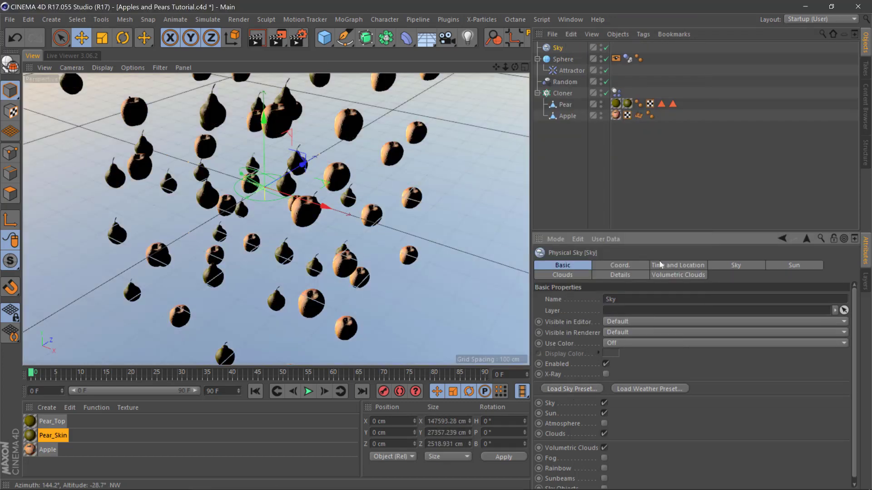
pyautogui.click(660, 265)
pyautogui.moveTo(700, 318)
pyautogui.mouseDown()
pyautogui.moveTo(671, 314)
pyautogui.moveTo(688, 324)
pyautogui.moveTo(673, 305)
pyautogui.moveTo(691, 306)
pyautogui.moveTo(674, 308)
pyautogui.mouseUp()
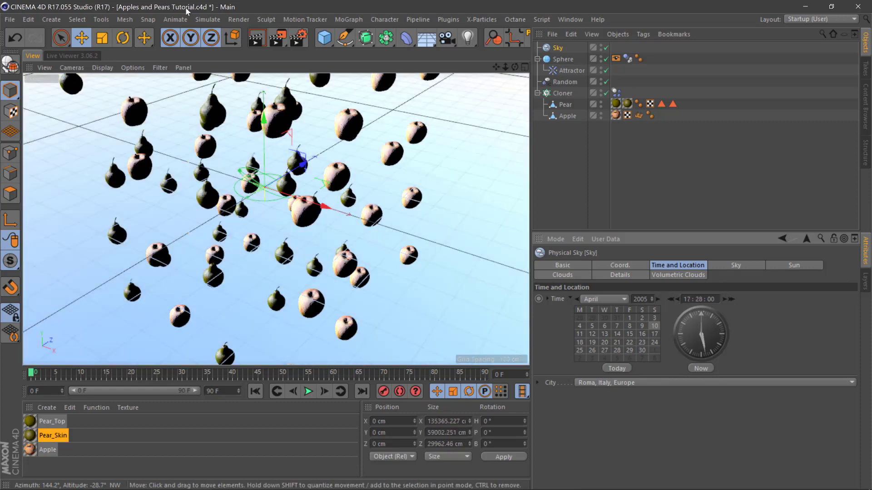
# In Render Settings, choose the Physical renderer and add an Ambient Occlusion effect
pyautogui.click(298, 38)
pyautogui.click(81, 89)
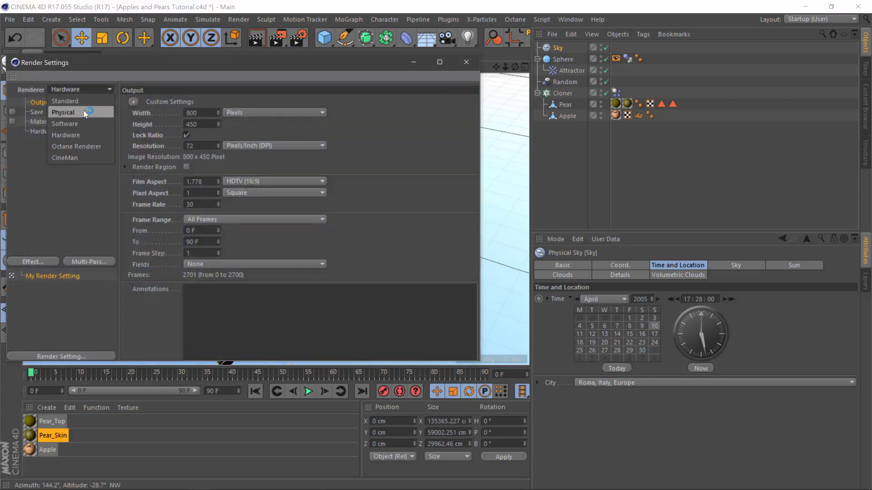
pyautogui.click(84, 111)
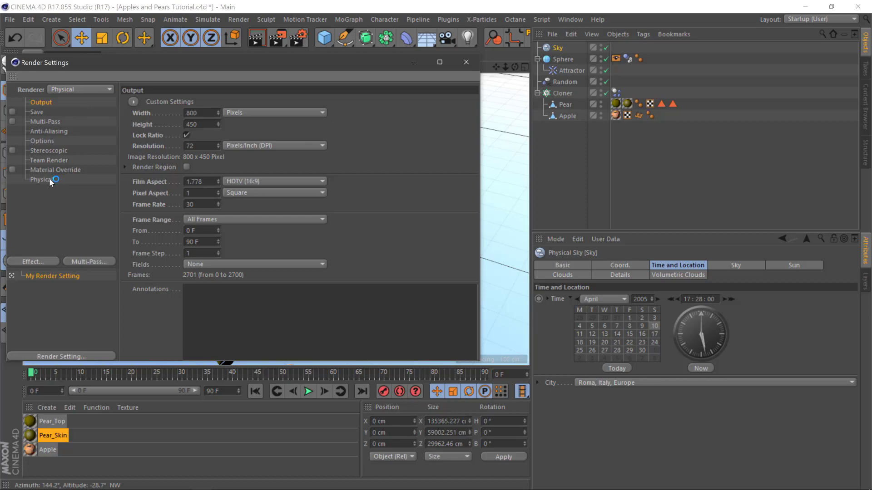
pyautogui.click(28, 262)
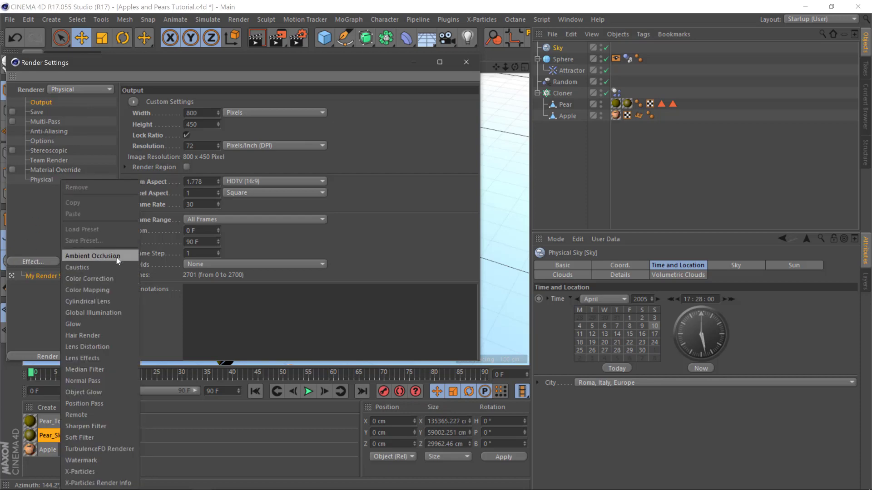
pyautogui.click(93, 256)
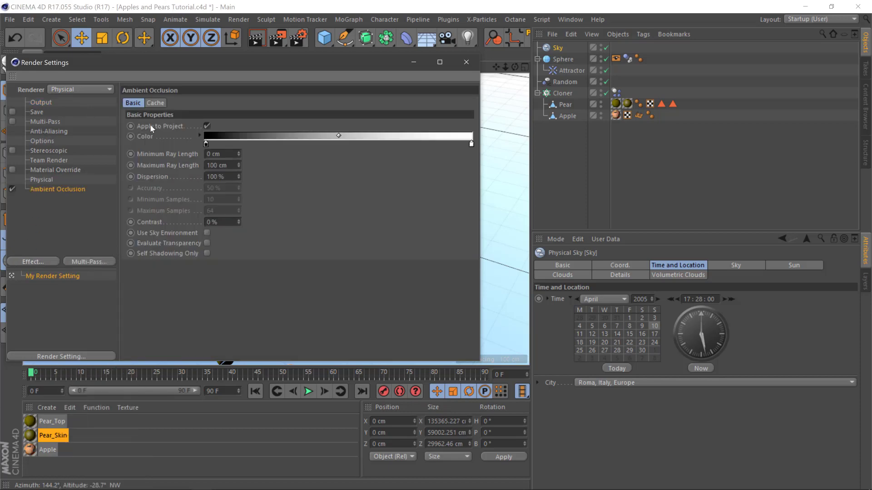
pyautogui.click(41, 179)
pyautogui.click(466, 62)
# Render the active viewport to preview the sky-lit apples and pears
pyautogui.click(256, 38)
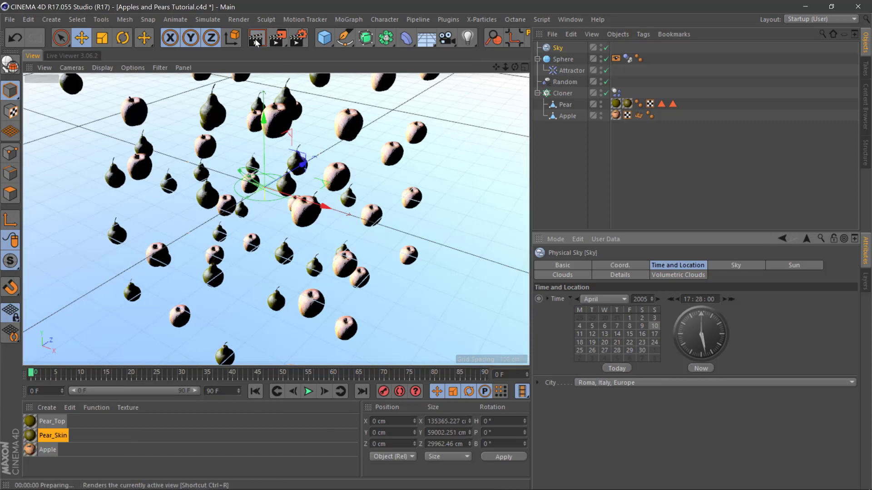